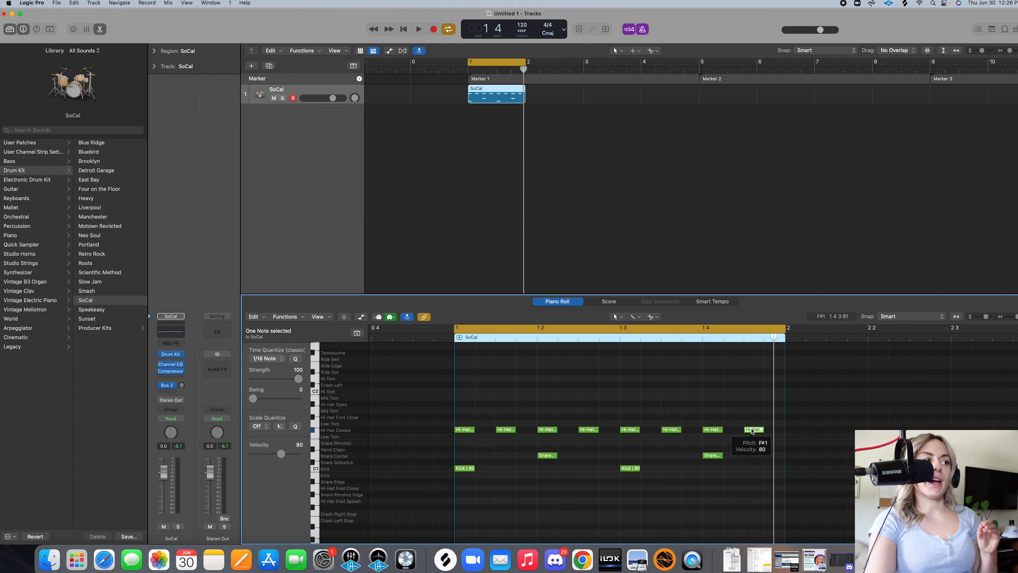
Move the bar's last closed hi-hat to Hi-Hat Open, copy kicks onto beats 2 and 4, and play the loop.
{"action": "left_click_drag", "start_coordinate": [752, 431], "coordinate": [753, 405]}
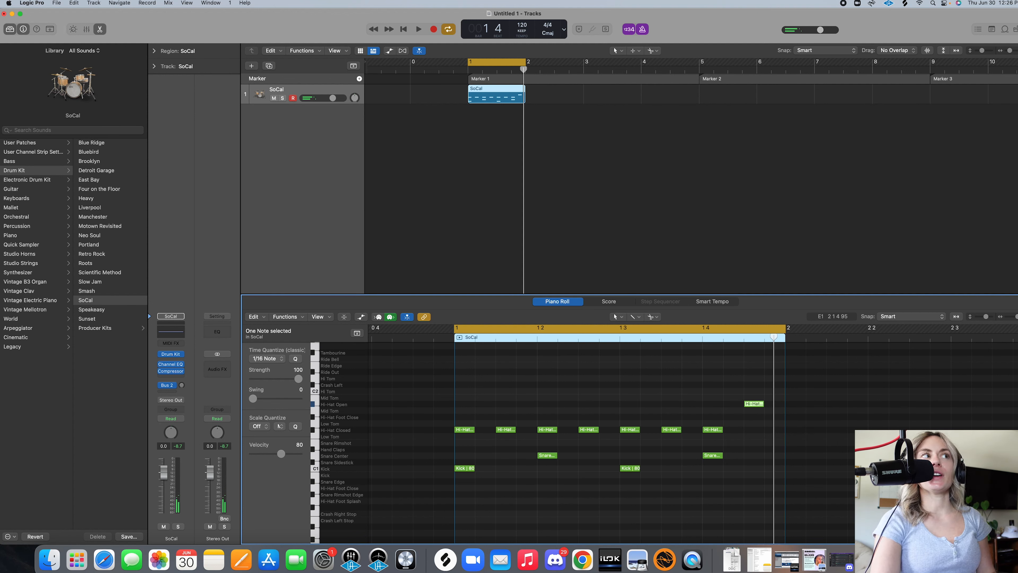
{"action": "key", "text": "space"}
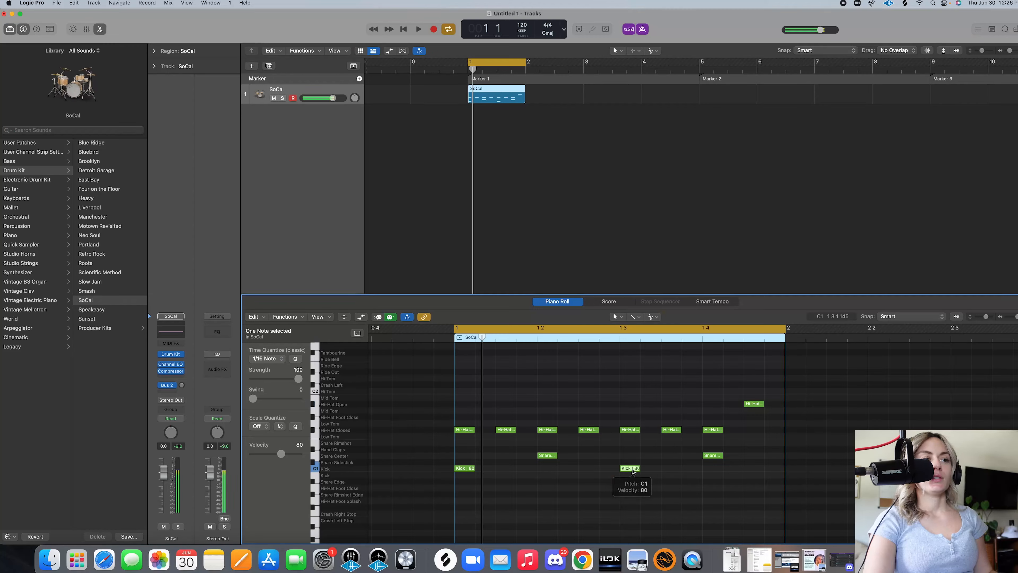
{"action": "left_click_drag", "start_coordinate": [622, 468], "coordinate": [714, 471]}
{"action": "key", "text": "space"}
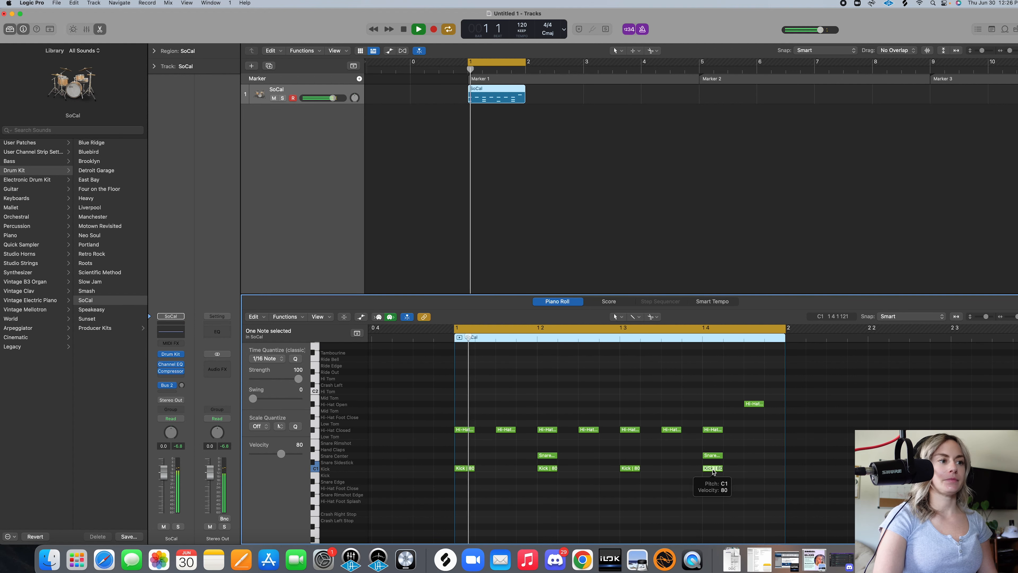
{"action": "key", "text": "space"}
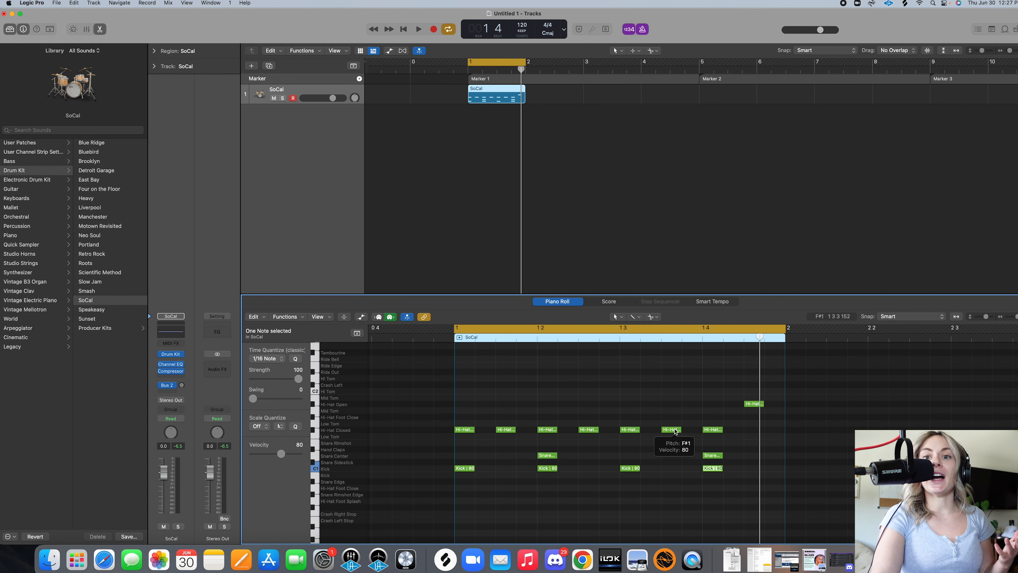
Try moving the three remaining off-beat closed hi-hats to the Hi-Hat Open row, and play the loop.
{"action": "left_click_drag", "start_coordinate": [674, 430], "coordinate": [675, 405]}
{"action": "left_click_drag", "start_coordinate": [585, 432], "coordinate": [585, 407]}
{"action": "left_click_drag", "start_coordinate": [508, 426], "coordinate": [508, 401]}
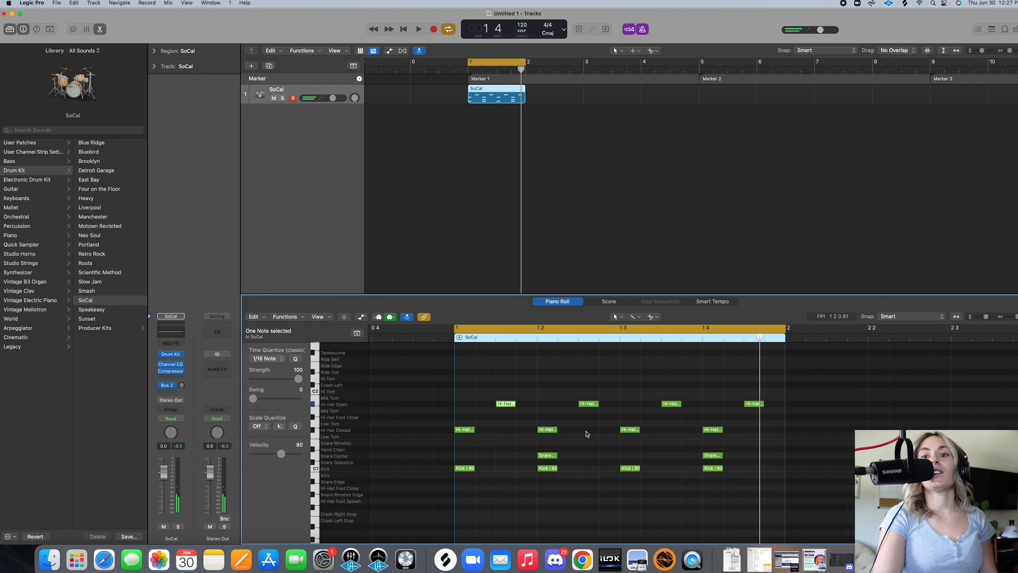
{"action": "key", "text": "space"}
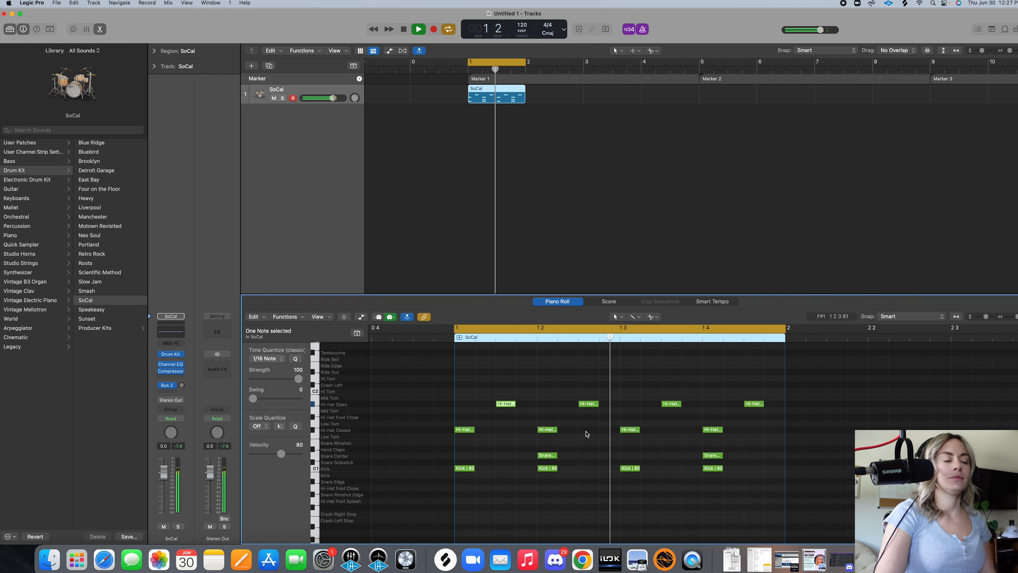
{"action": "key", "text": "space"}
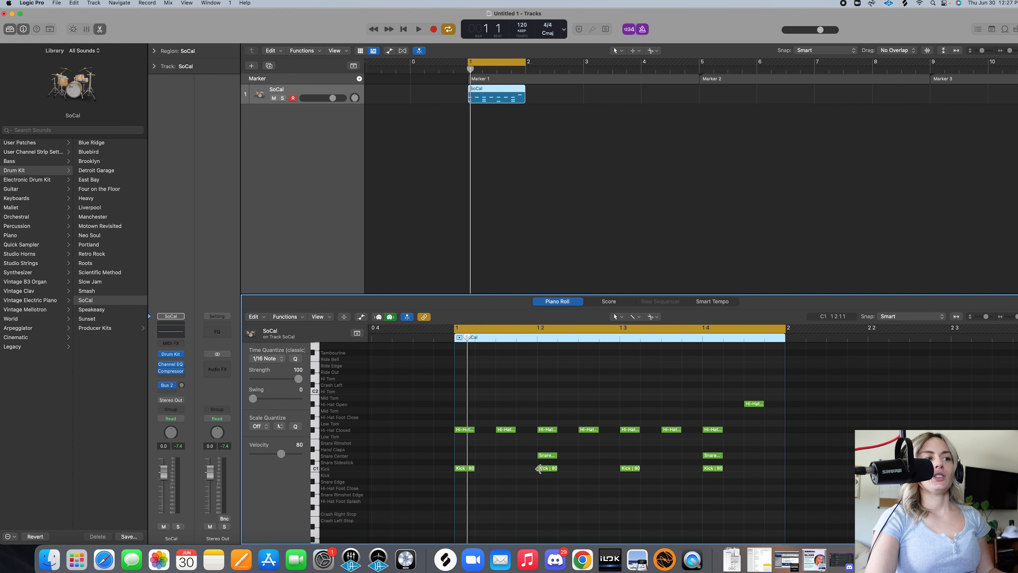
Shift the beat 2 and beat 3 kicks to the off-beats after beats 1 and 2, and copy a kick to the bar's last sixteenth.
{"action": "left_click_drag", "start_coordinate": [541, 471], "coordinate": [505, 472]}
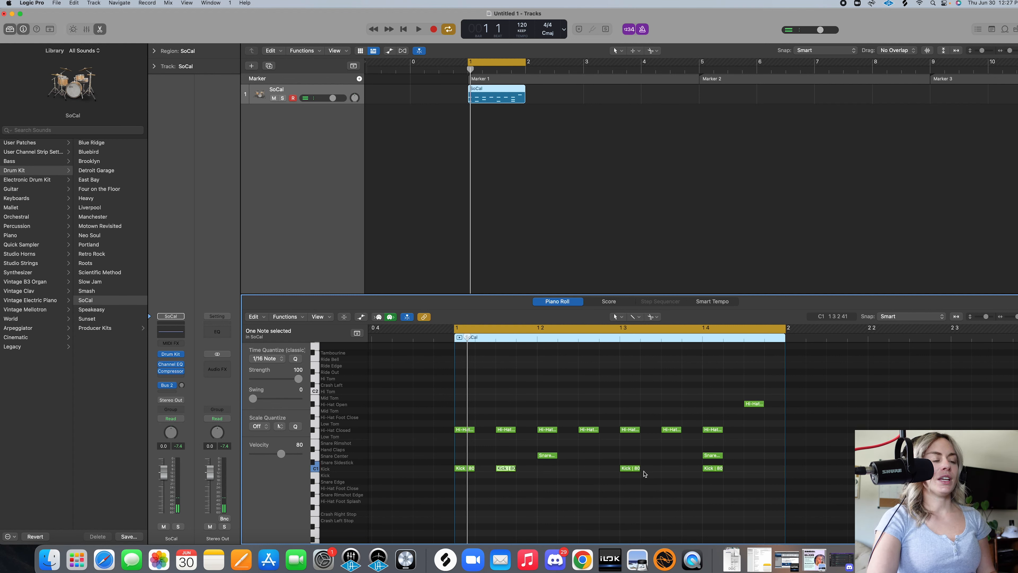
{"action": "left_click_drag", "start_coordinate": [628, 469], "coordinate": [588, 469]}
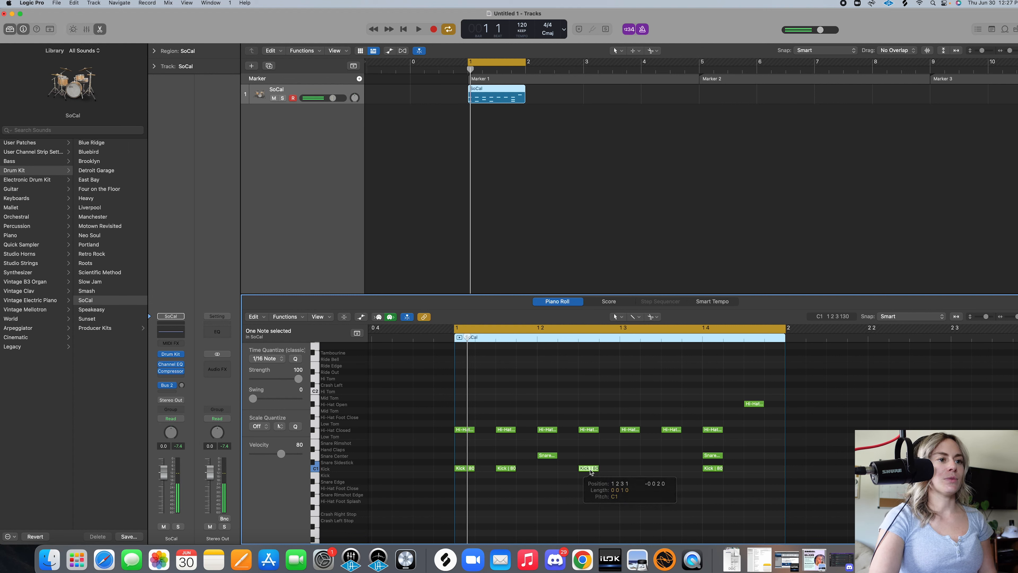
{"action": "left_click_drag", "start_coordinate": [708, 471], "coordinate": [771, 471]}
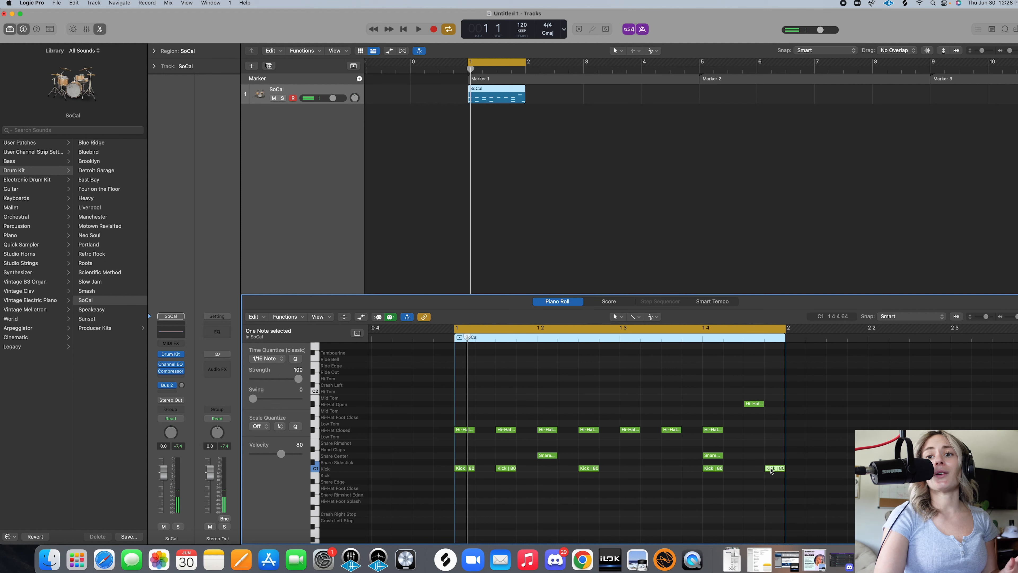
{"action": "key", "text": "space"}
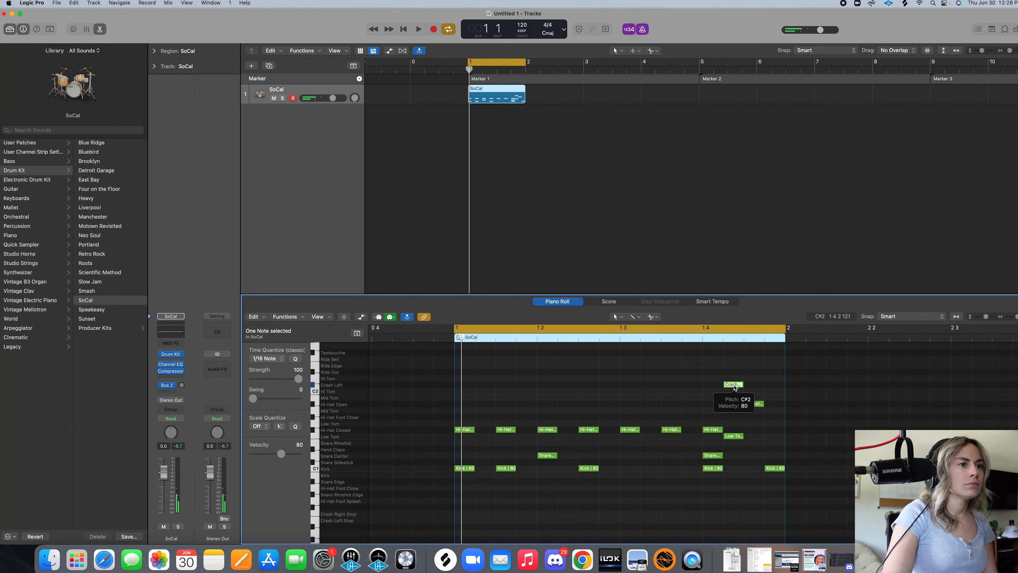
Arrange short Low Tom, Hi Tom and Crash Left notes in succession at the end of the bar, and shorten the last kick.
{"action": "left_click_drag", "start_coordinate": [735, 387], "coordinate": [775, 387]}
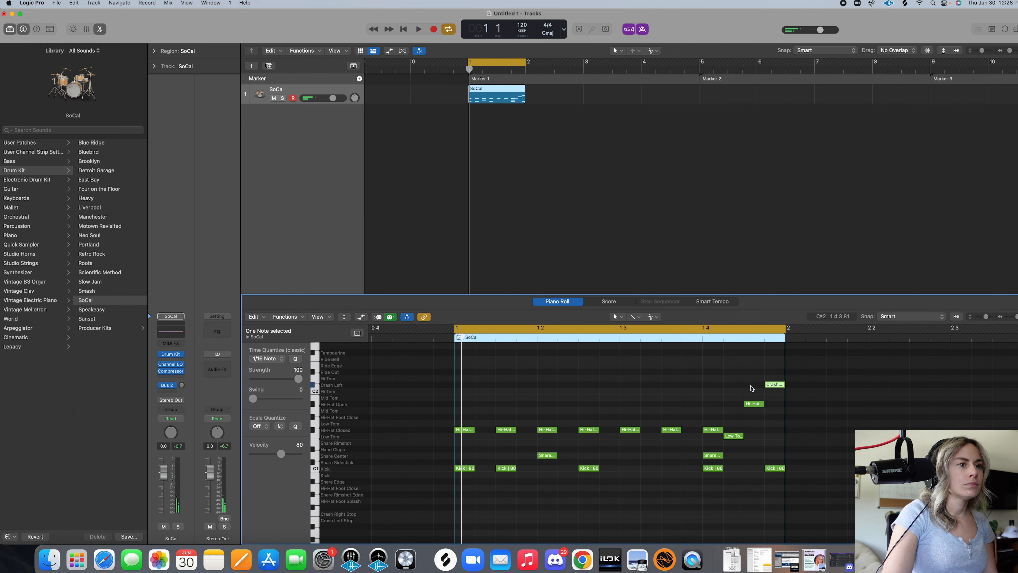
{"action": "left_click_drag", "start_coordinate": [725, 391], "coordinate": [738, 390]}
{"action": "left_click_drag", "start_coordinate": [741, 436], "coordinate": [768, 436]}
{"action": "left_click_drag", "start_coordinate": [740, 391], "coordinate": [783, 385]}
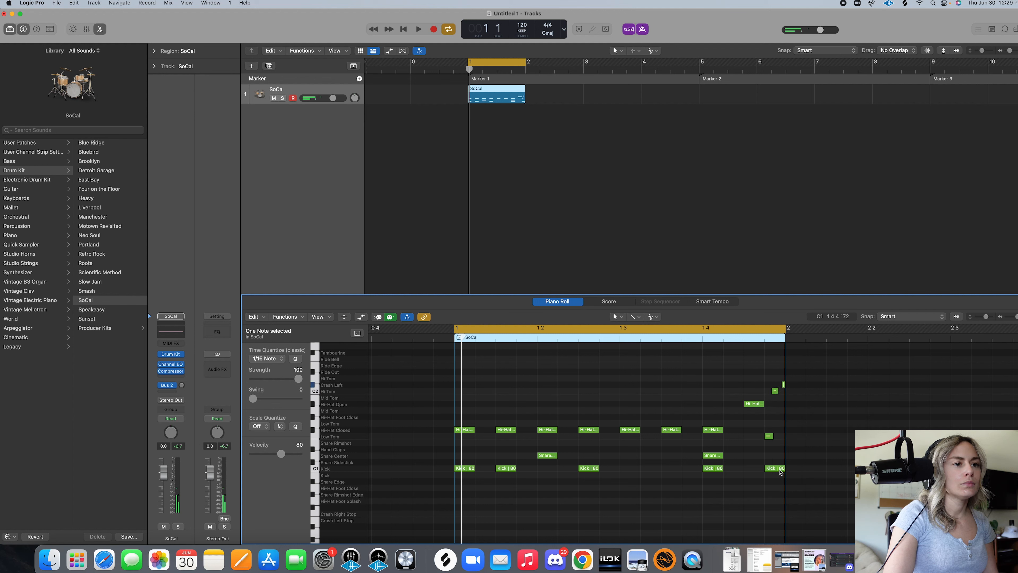
{"action": "left_click_drag", "start_coordinate": [767, 468], "coordinate": [771, 468]}
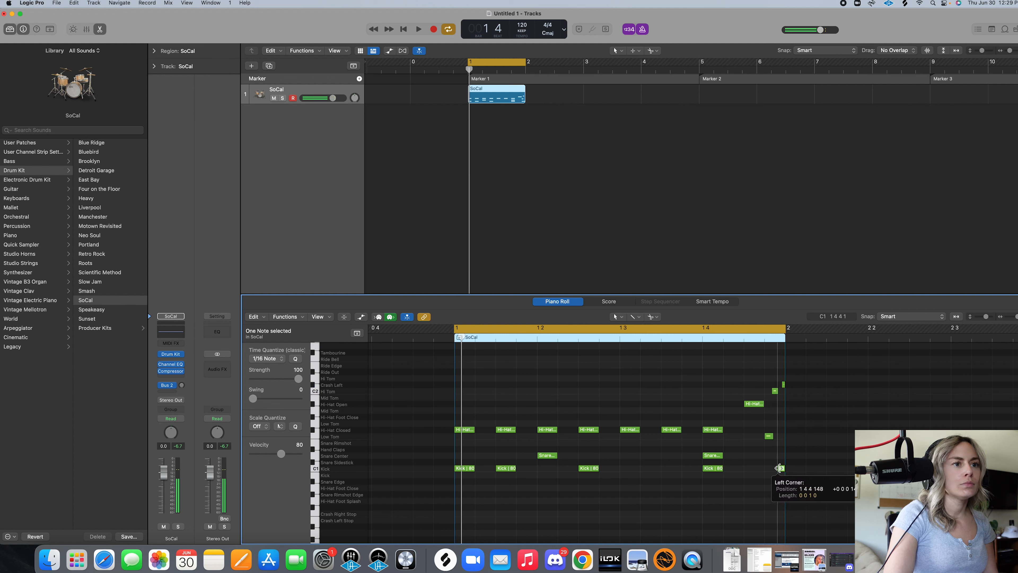
{"action": "left_click_drag", "start_coordinate": [780, 467], "coordinate": [780, 468]}
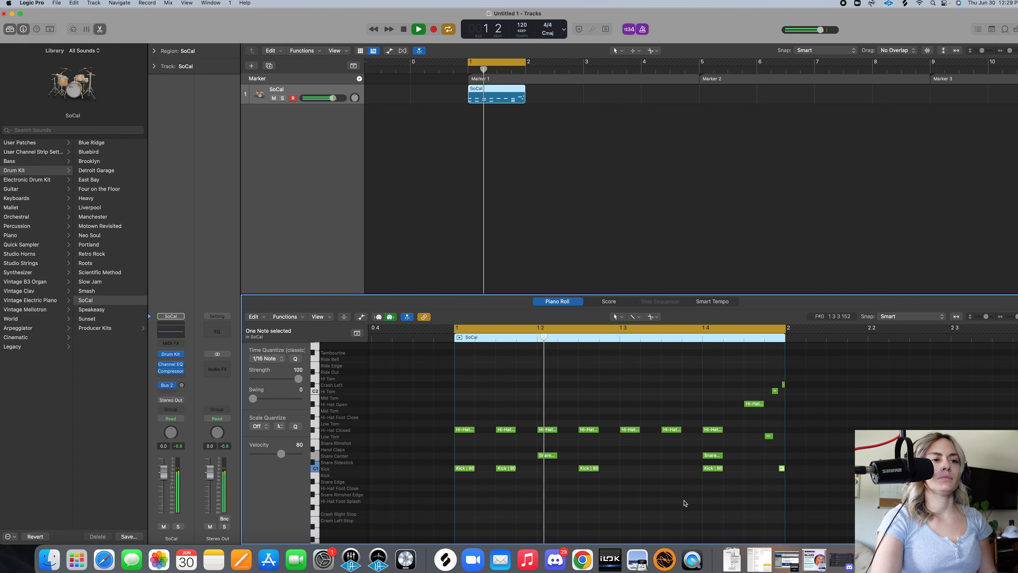
Copy the short Low Tom to an earlier point after beat 4, delete the Crash Left note, and audition the fill.
{"action": "key", "text": "space"}
{"action": "mouse_move", "coordinate": [769, 437]}
{"action": "left_mouse_down"}
{"action": "mouse_move", "coordinate": [754, 439]}
{"action": "mouse_move", "coordinate": [770, 437]}
{"action": "left_mouse_up"}
{"action": "key", "text": "space"}
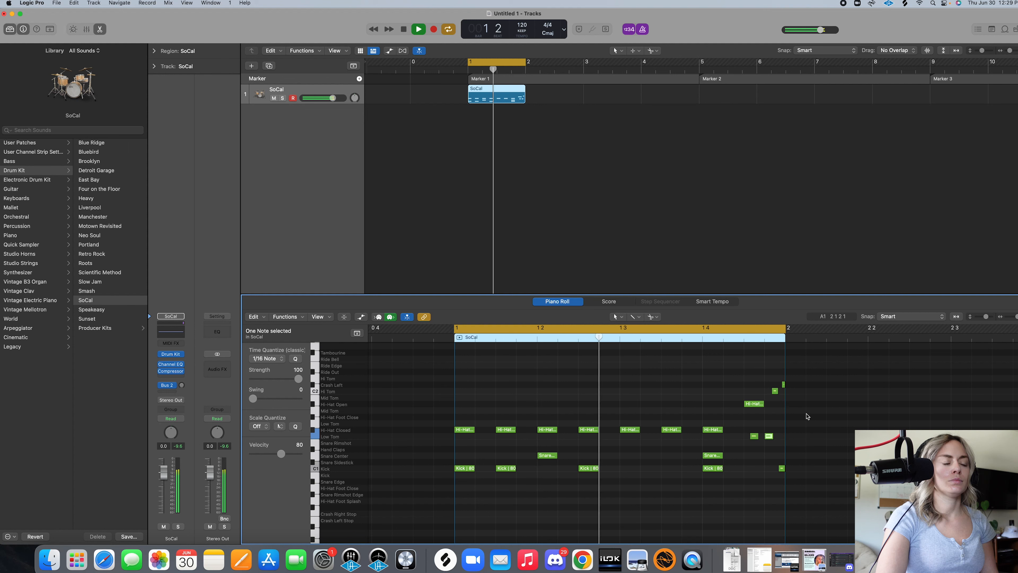
{"action": "key", "text": "space"}
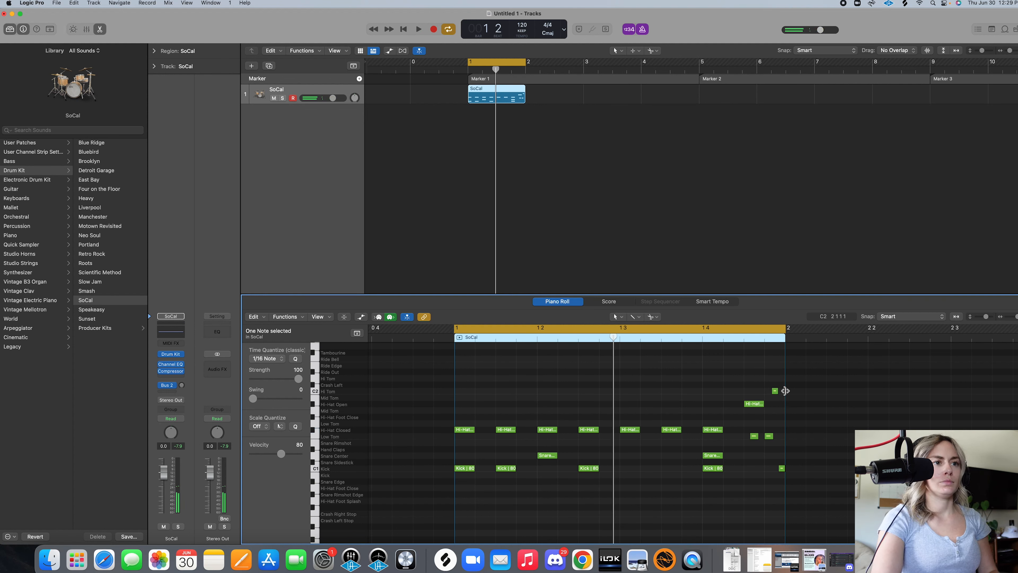
{"action": "key", "text": "space"}
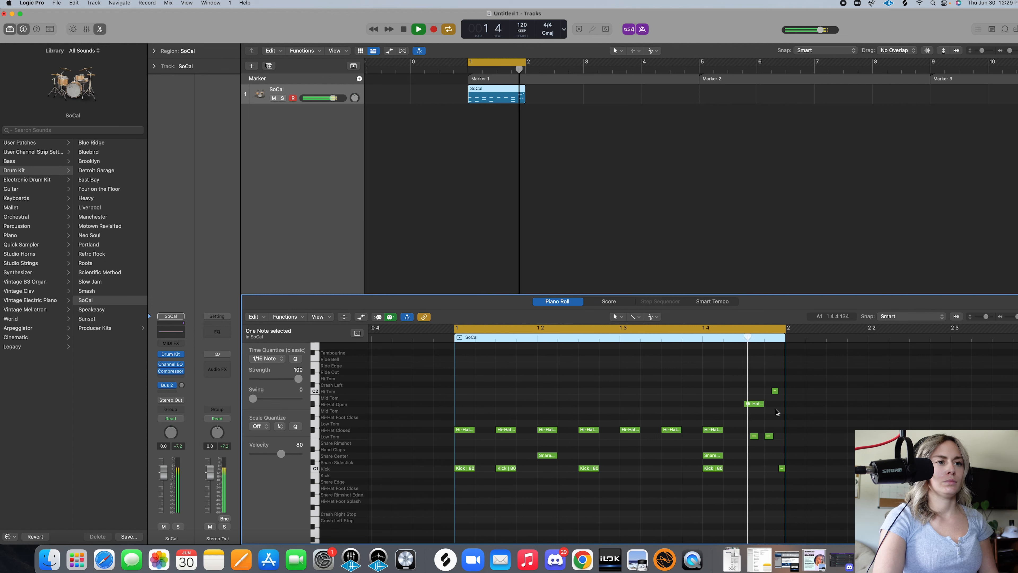
Move the last Low Tom to the Snare Sidestick row, place another short Low Tom just after beat 4, and audition the loop.
{"action": "key", "text": "space"}
{"action": "left_click_drag", "start_coordinate": [769, 439], "coordinate": [768, 464]}
{"action": "key", "text": "space"}
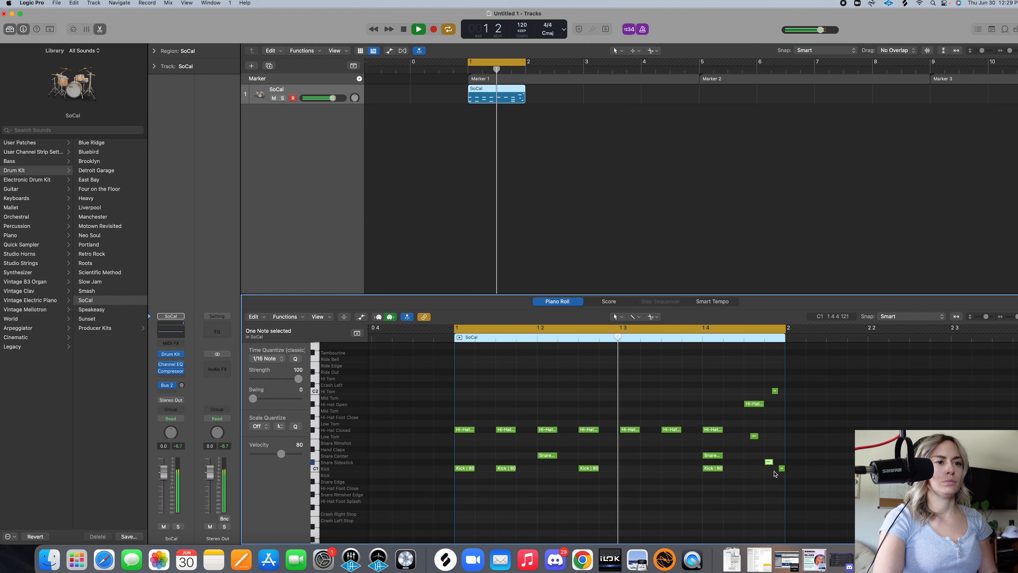
{"action": "key", "text": "space"}
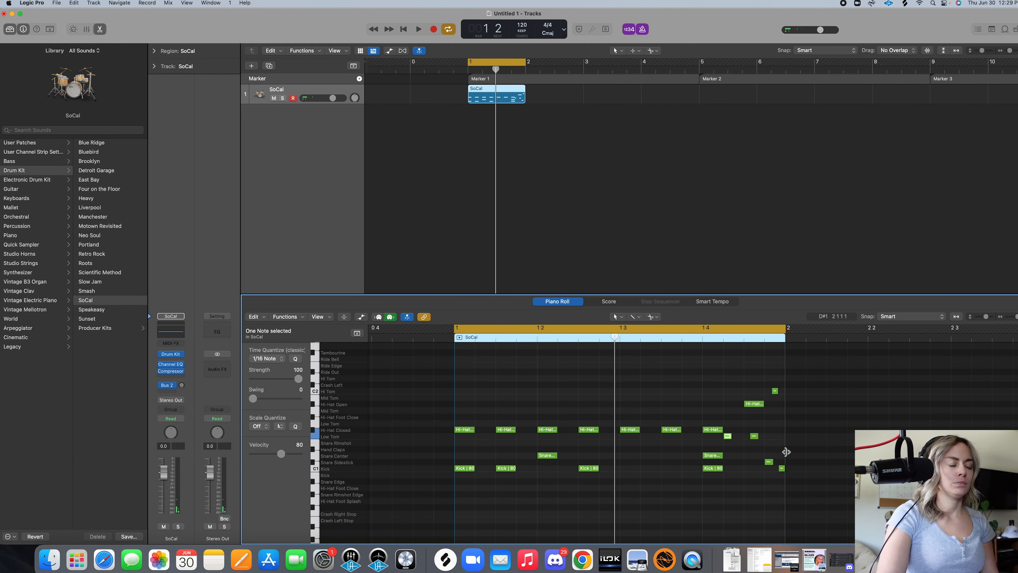
{"action": "key", "text": "space"}
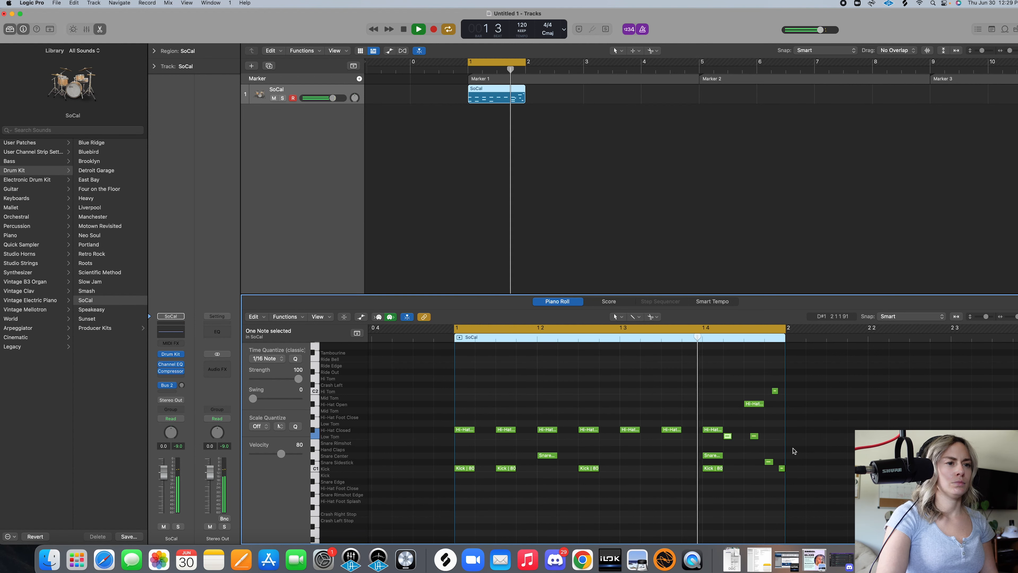
Shift the fill's later Low Tom and the Snare Sidestick note slightly earlier, playing the loop to check the timing.
{"action": "key", "text": "space"}
{"action": "left_click_drag", "start_coordinate": [755, 438], "coordinate": [749, 439]}
{"action": "key", "text": "space"}
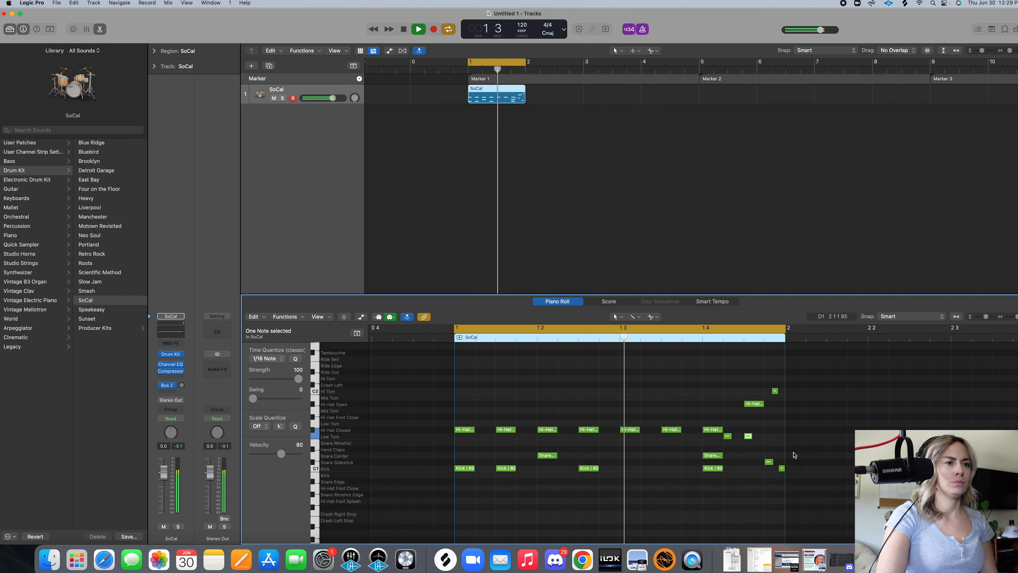
{"action": "key", "text": "space"}
{"action": "left_click_drag", "start_coordinate": [769, 465], "coordinate": [760, 465]}
{"action": "key", "text": "space"}
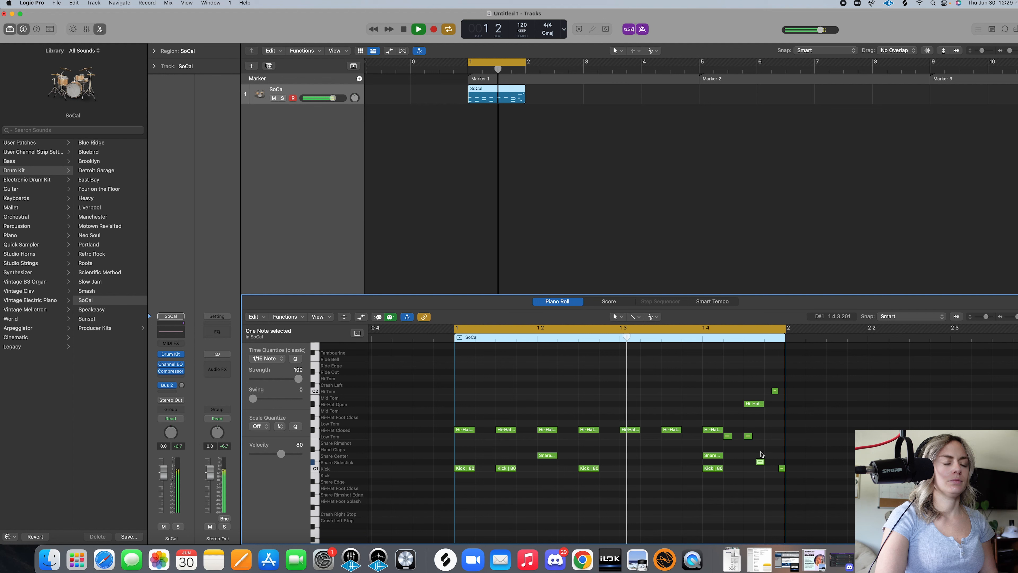
Copy the Snare Sidestick note to the Low Tom row shortly before beat 4, and shift the Hi Tom slightly earlier.
{"action": "left_click_drag", "start_coordinate": [760, 461], "coordinate": [687, 436]}
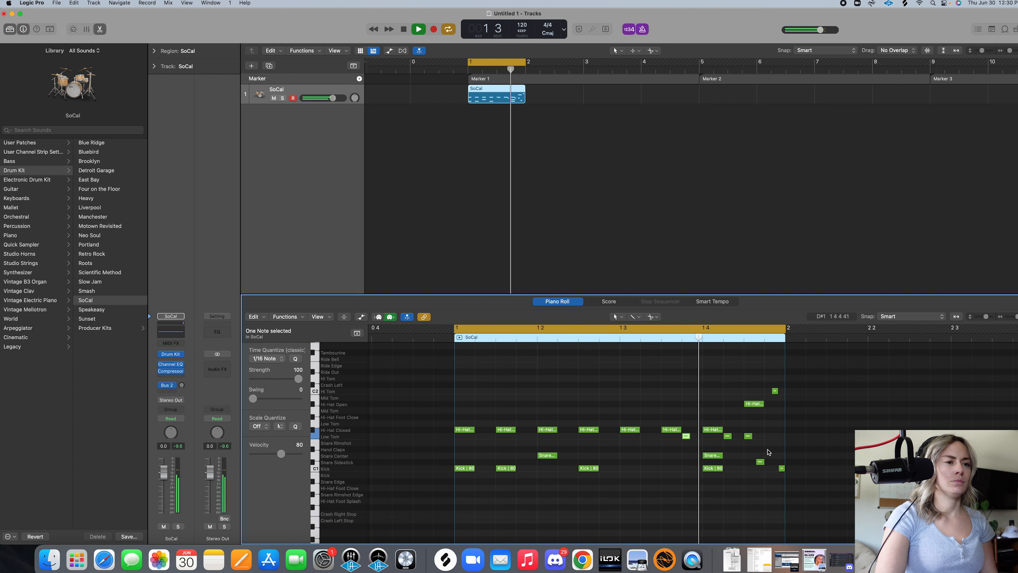
{"action": "key", "text": "space"}
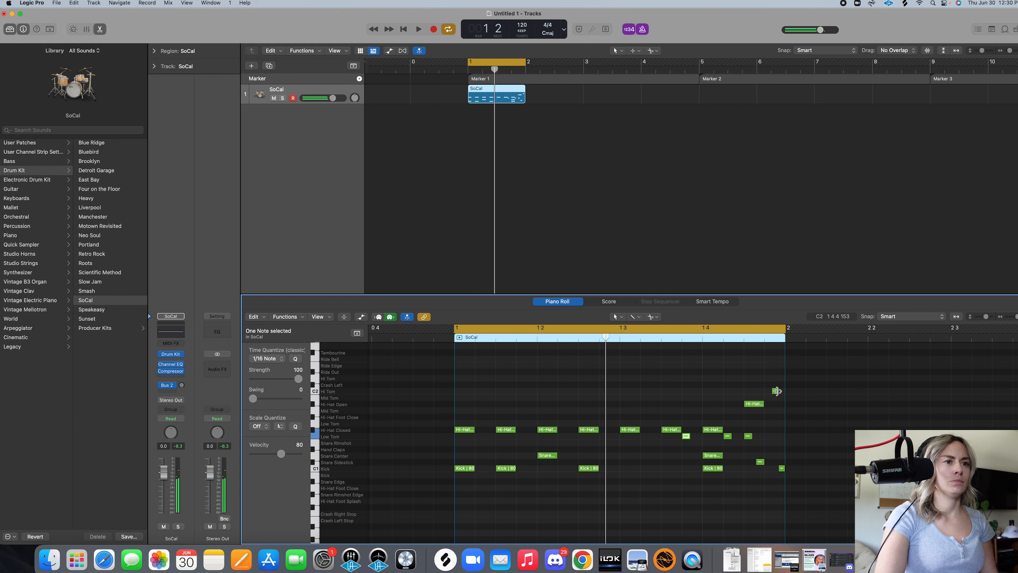
{"action": "left_click_drag", "start_coordinate": [777, 393], "coordinate": [769, 391]}
{"action": "key", "text": "space"}
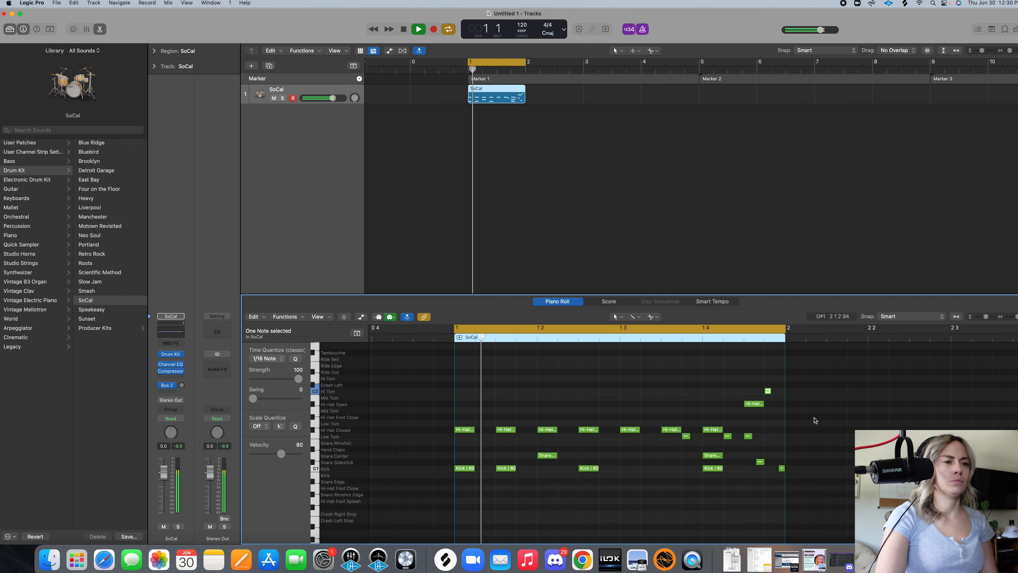
Delete the short kick at the end of the bar and shorten the open hi-hat, auditioning the loop between edits.
{"action": "key", "text": "space"}
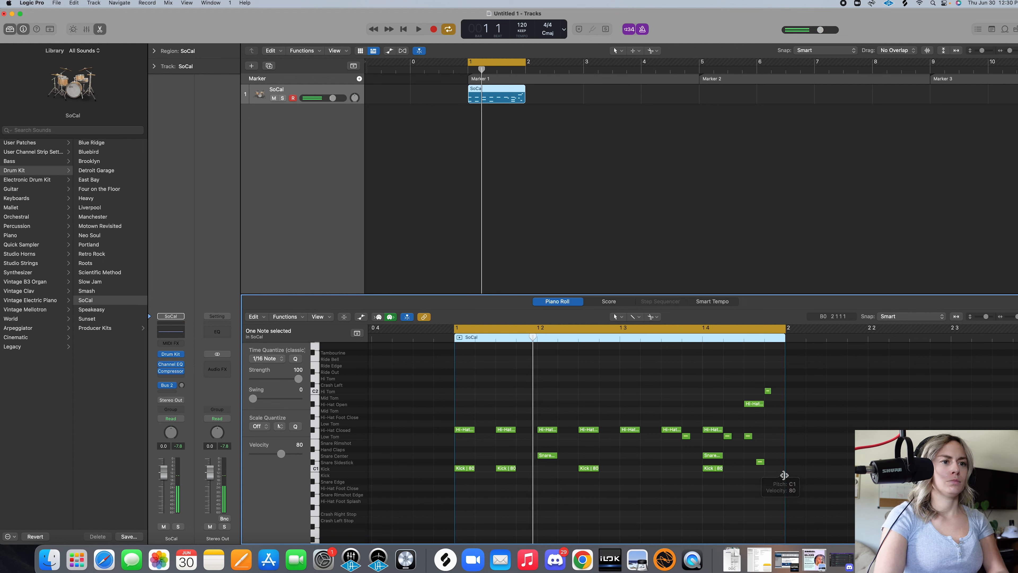
{"action": "key", "text": "space"}
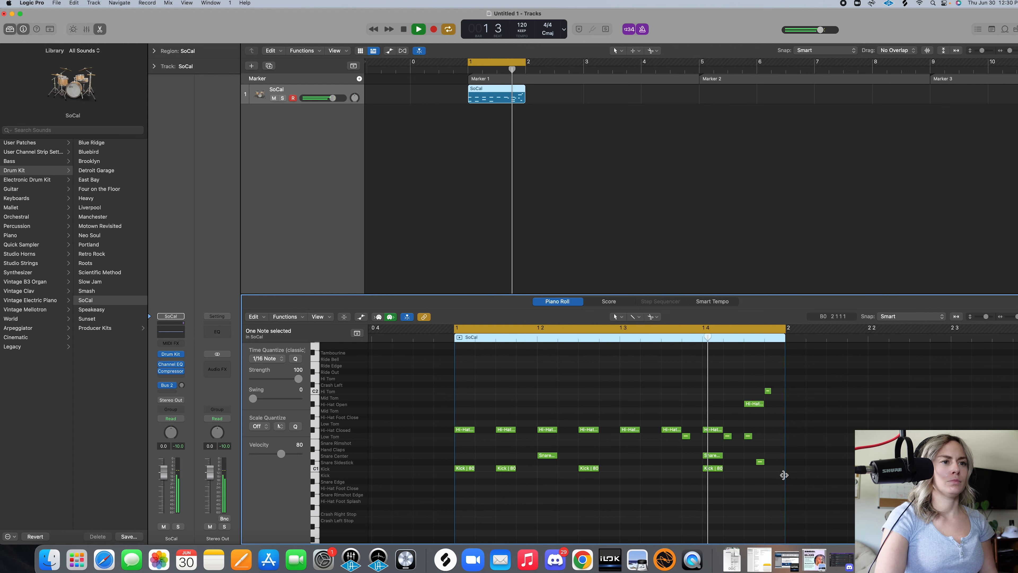
{"action": "key", "text": "space"}
{"action": "left_click_drag", "start_coordinate": [766, 406], "coordinate": [755, 407]}
{"action": "key", "text": "space"}
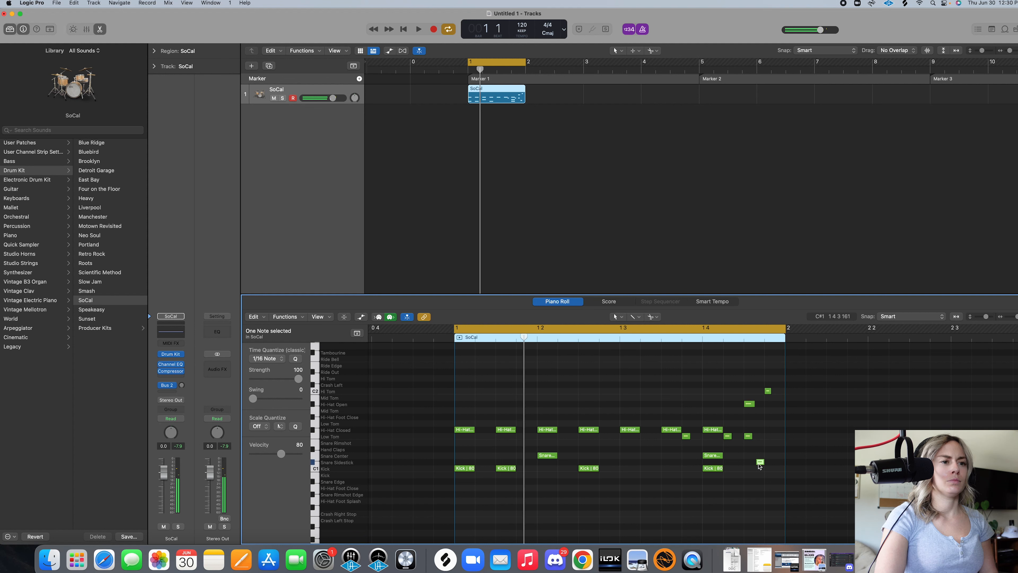
Lengthen the Snare Sidestick note near the bar's end, move it to the Kick row on the last sixteenth, and play the loop.
{"action": "left_click_drag", "start_coordinate": [764, 461], "coordinate": [774, 462]}
{"action": "key", "text": "space"}
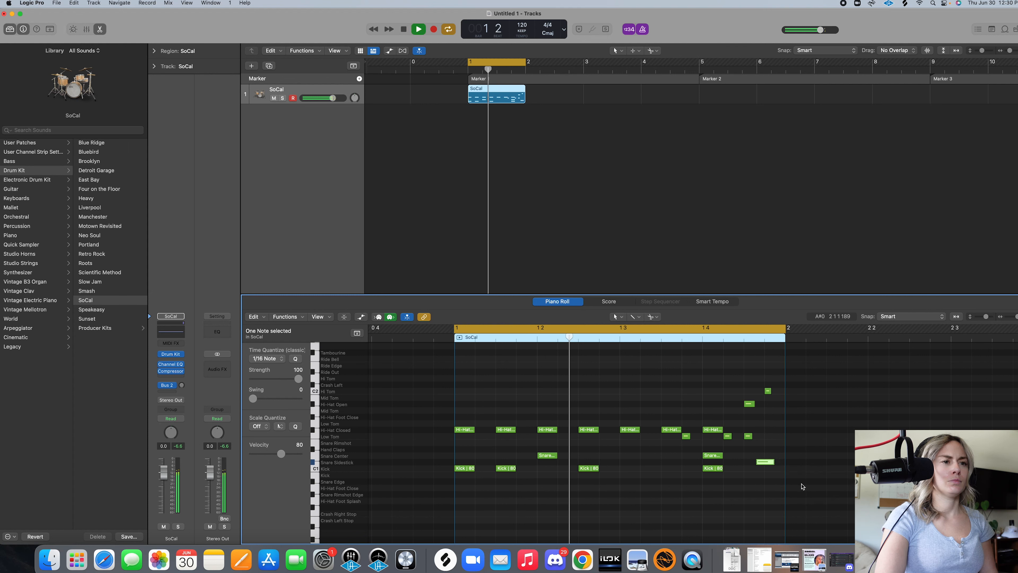
{"action": "key", "text": "space"}
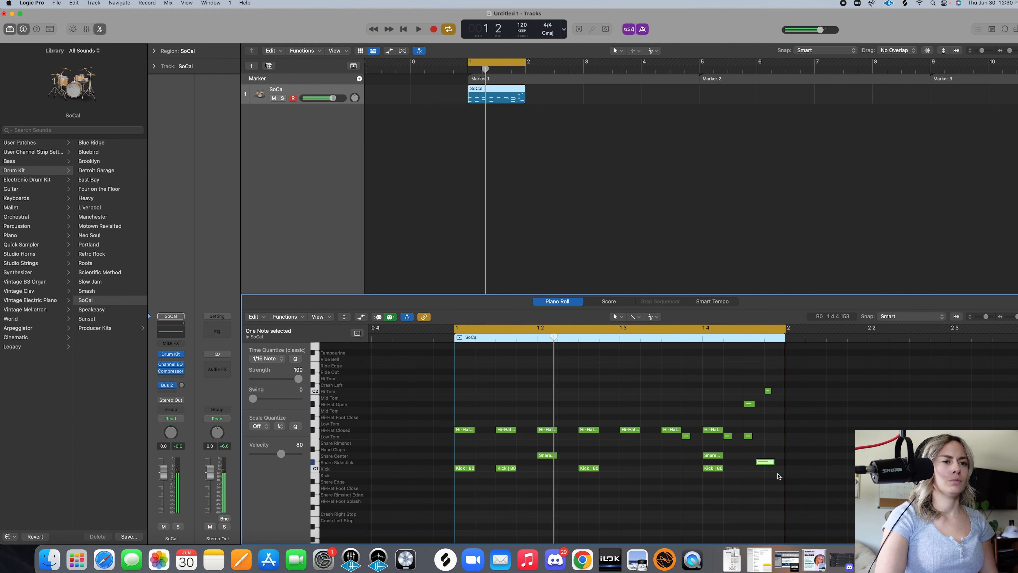
{"action": "left_click_drag", "start_coordinate": [770, 464], "coordinate": [777, 471]}
{"action": "key", "text": "space"}
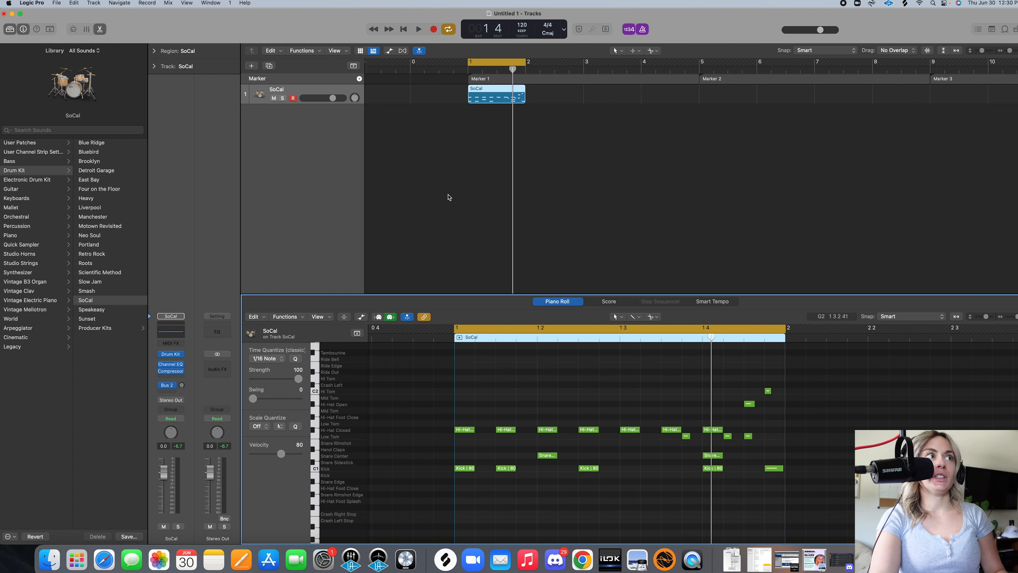
Delete the SoCal region from the track, and display the Step Sequencer in an enlarged editor area.
{"action": "left_click", "coordinate": [502, 98]}
{"action": "key", "text": "Delete"}
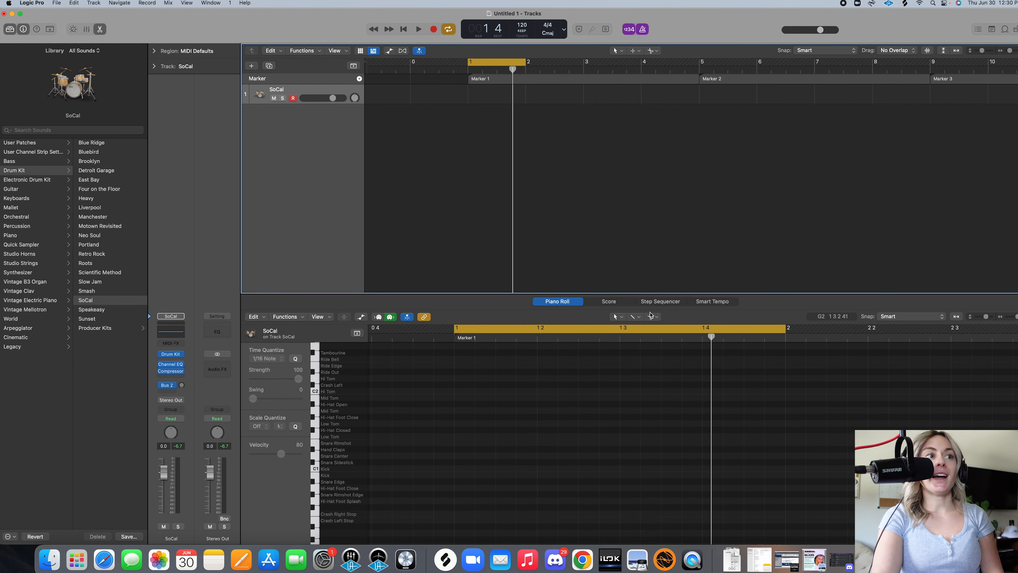
{"action": "left_click", "coordinate": [671, 305]}
{"action": "scroll", "coordinate": [684, 356], "scroll_direction": "down", "scroll_amount": 2}
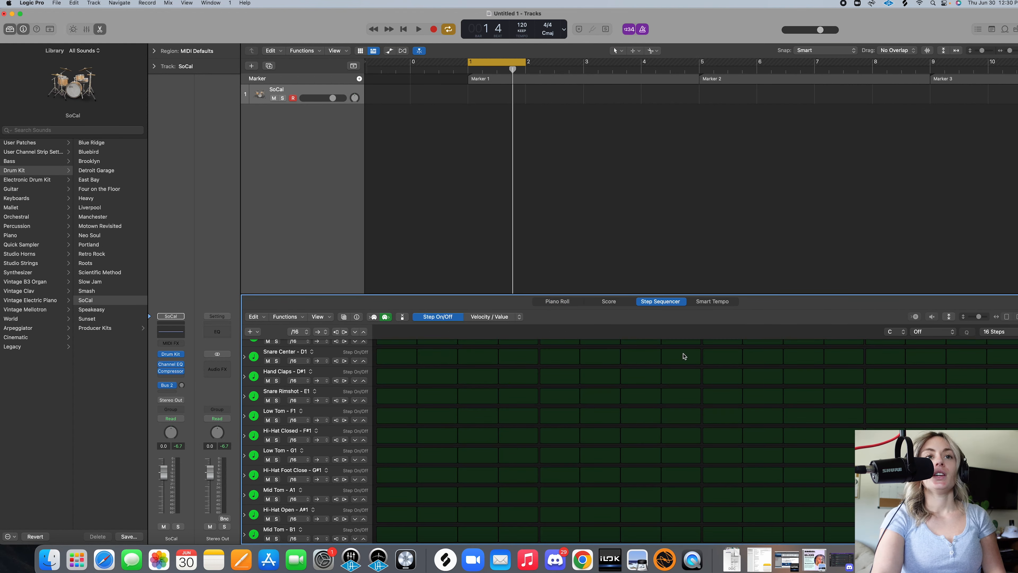
{"action": "left_click_drag", "start_coordinate": [898, 293], "coordinate": [886, 235]}
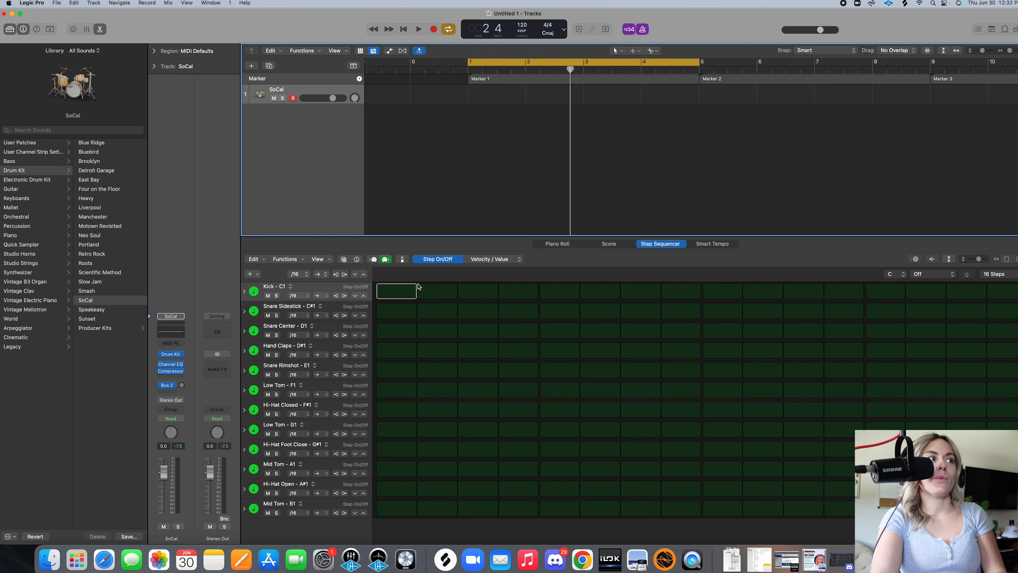
Program the Kick on steps 1, 5, 9 and 13 and Snare Center on steps 5 and 13, playing back the pattern.
{"action": "left_click", "coordinate": [398, 298]}
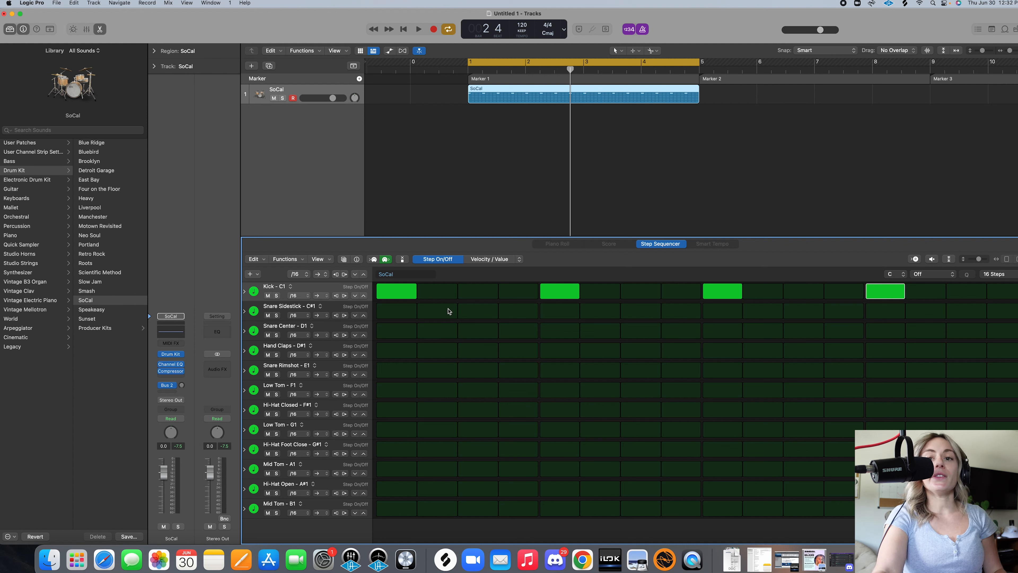
{"action": "key", "text": "space"}
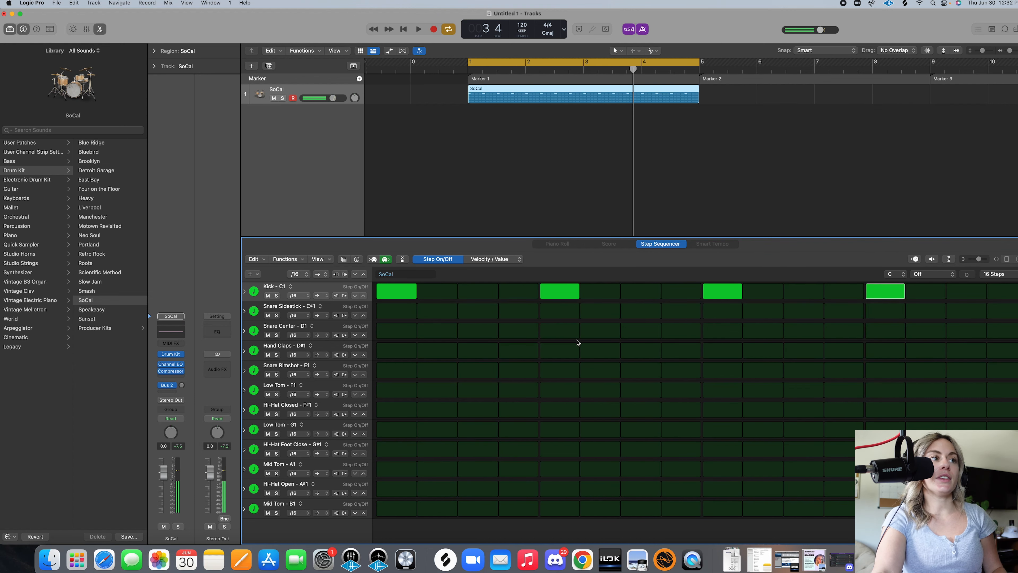
{"action": "left_click", "coordinate": [557, 333]}
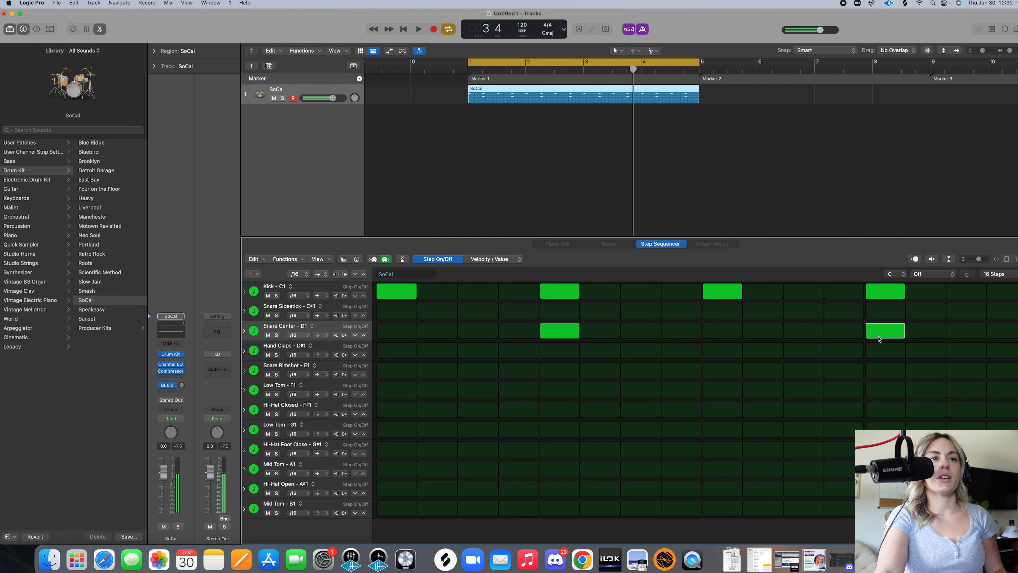
{"action": "key", "text": "space"}
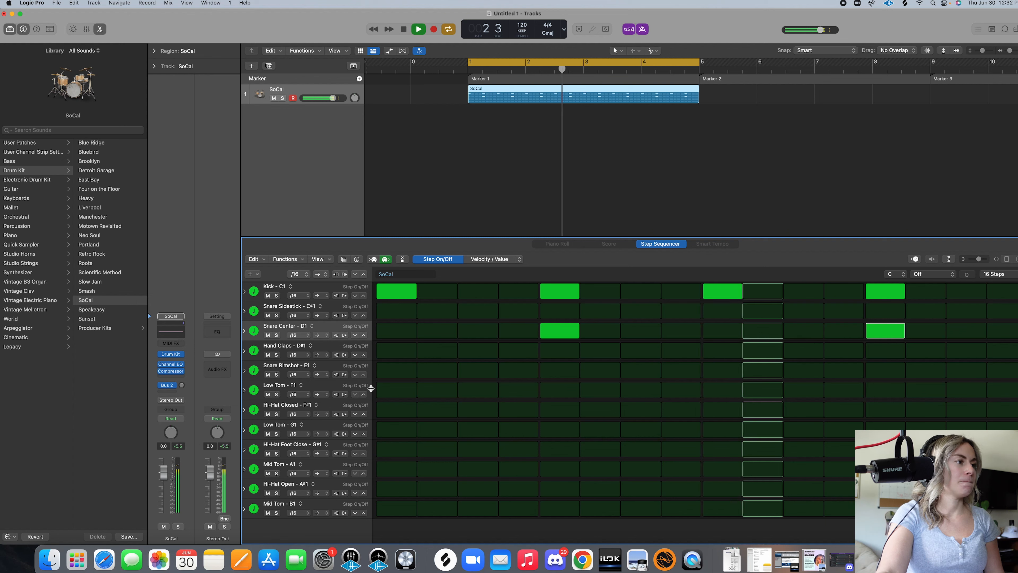
Add Hi-Hat Closed hits on every odd step from 1 to 13, leaving the Low Tom G1 row empty.
{"action": "left_click", "coordinate": [398, 410]}
{"action": "left_click", "coordinate": [477, 411]}
{"action": "left_click", "coordinate": [560, 410]}
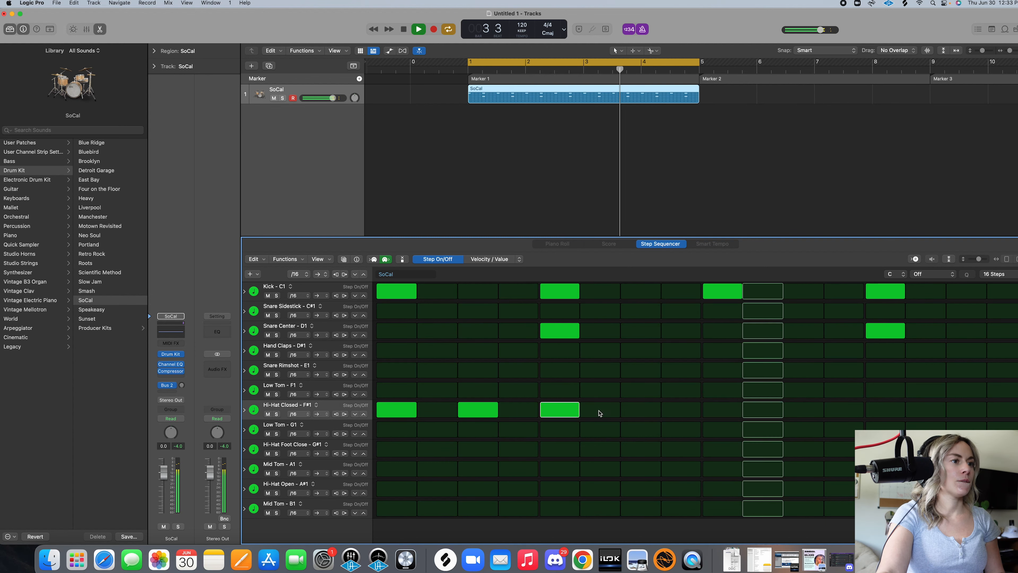
{"action": "left_click", "coordinate": [641, 410]}
{"action": "left_click", "coordinate": [722, 410]}
{"action": "left_click", "coordinate": [803, 410]}
{"action": "left_click", "coordinate": [885, 410]}
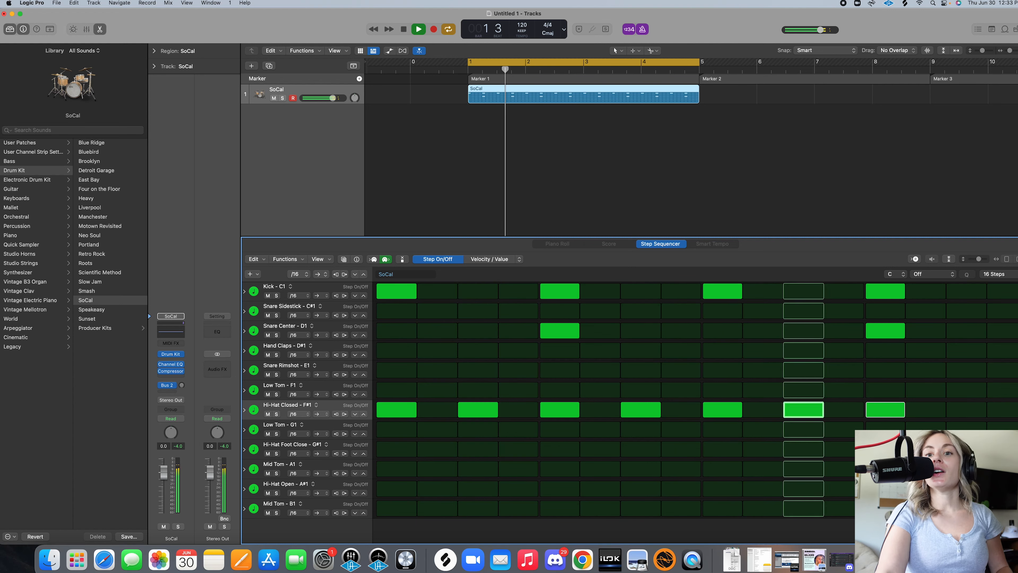
{"action": "left_click", "coordinate": [966, 429]}
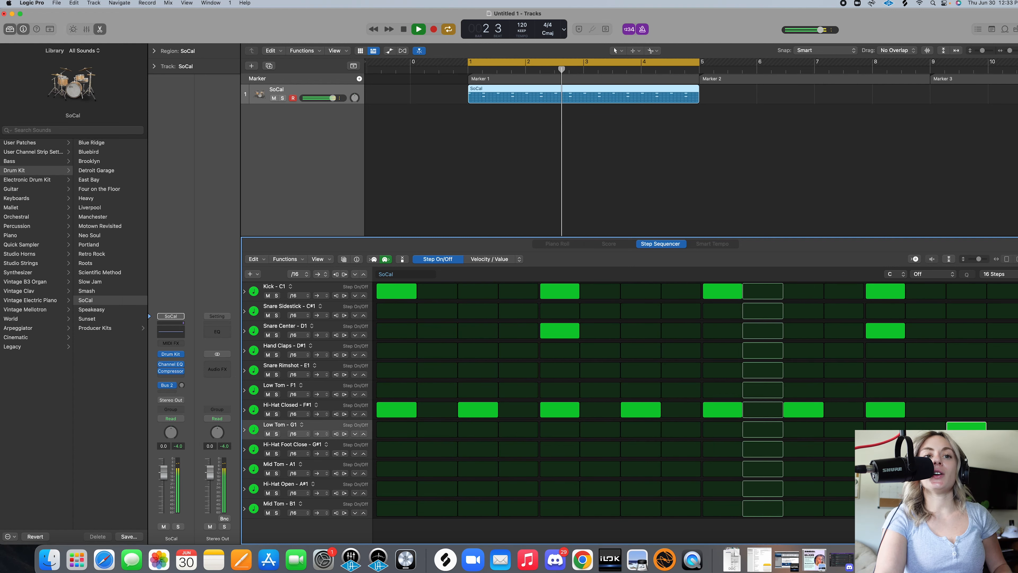
{"action": "left_click", "coordinate": [966, 429]}
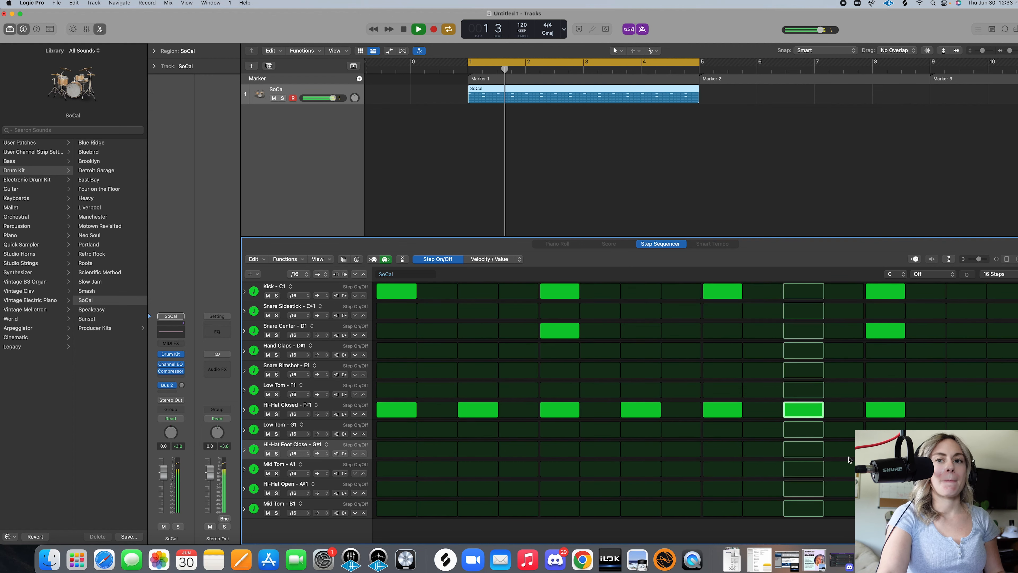
Add Hi-Hat Foot Close hits on steps 6, 8, 10 and 12 while the loop plays.
{"action": "left_click", "coordinate": [768, 451]}
{"action": "left_click", "coordinate": [838, 449]}
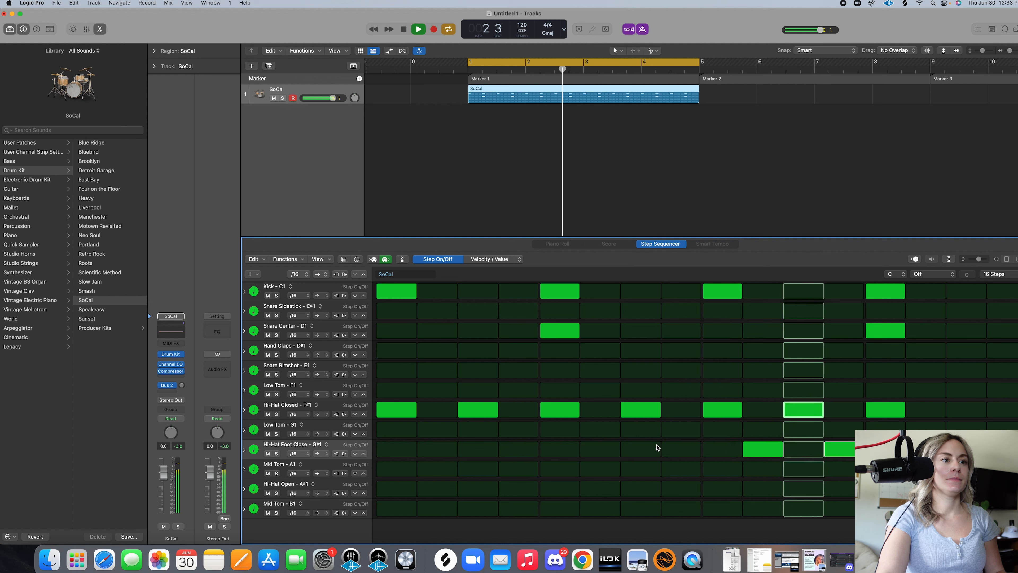
{"action": "left_click", "coordinate": [673, 449]}
{"action": "left_click", "coordinate": [603, 449]}
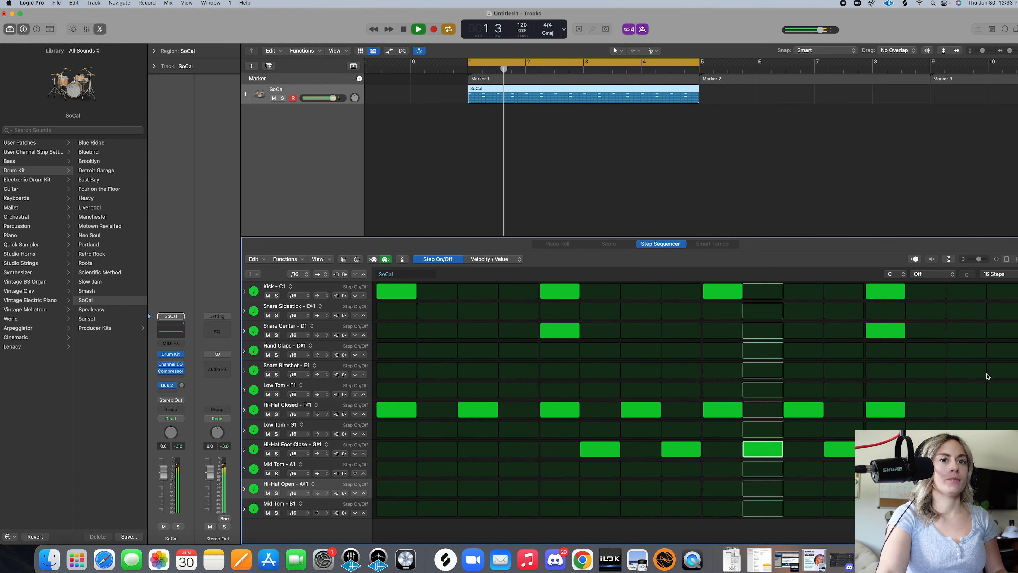
Complete the pattern: Snare Rimshot on steps 15 and 16, Kick moved from step 5 to 3 and added on 16, Hand Claps on 5 and 13.
{"action": "left_click_drag", "start_coordinate": [966, 370], "coordinate": [1016, 377]}
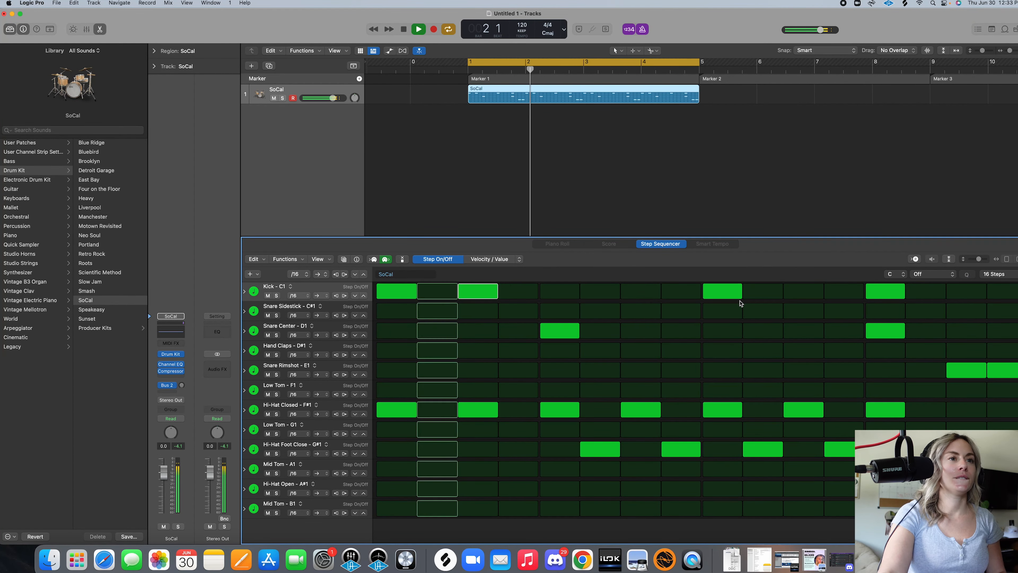
{"action": "left_click", "coordinate": [1006, 291]}
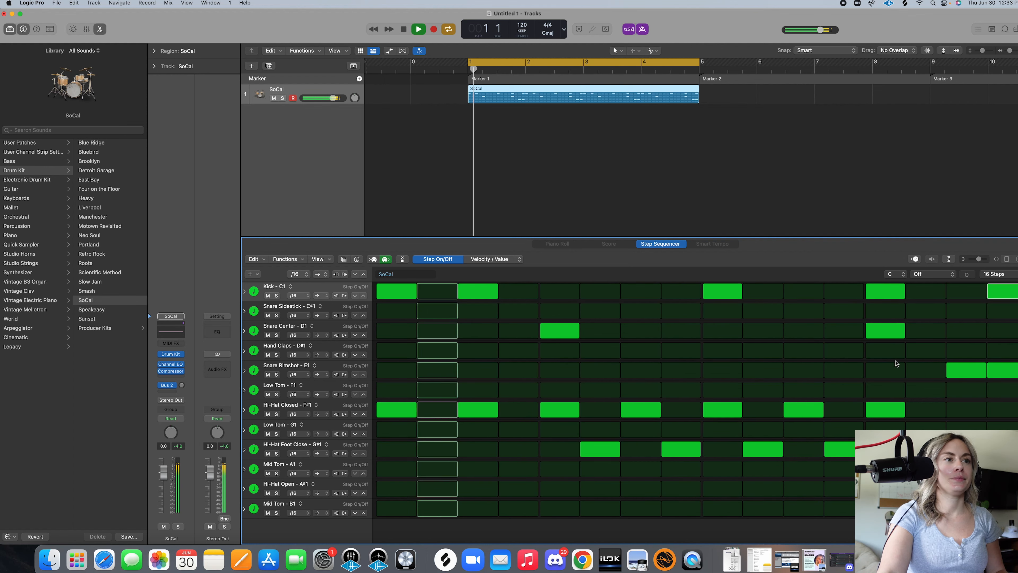
{"action": "left_click", "coordinate": [565, 355]}
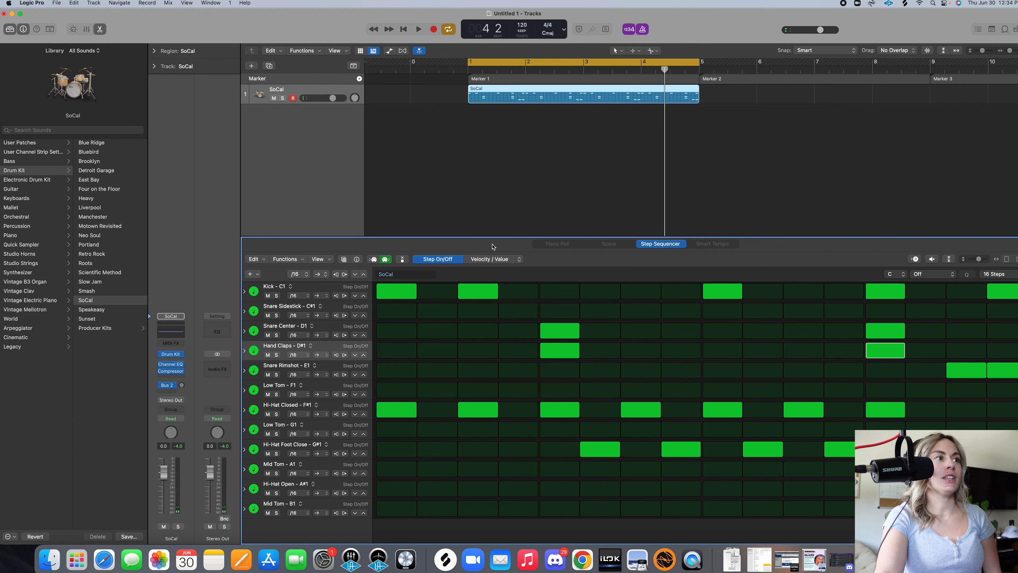
Switch the step edit mode to Note Repeat, add repeats to Hi-Hat Closed steps 3, 7 and 11, and play the loop.
{"action": "left_click", "coordinate": [520, 260]}
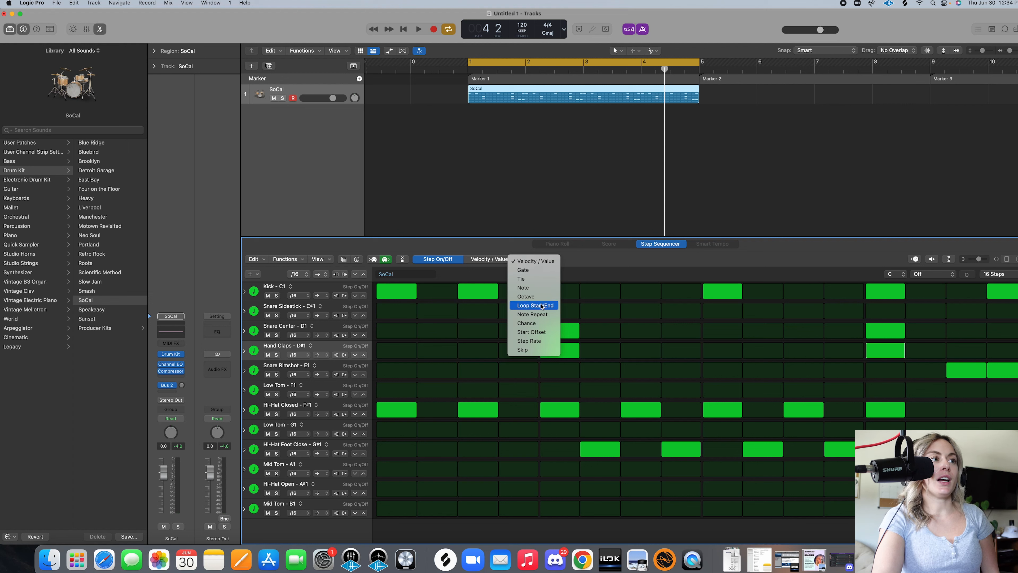
{"action": "left_click", "coordinate": [541, 315]}
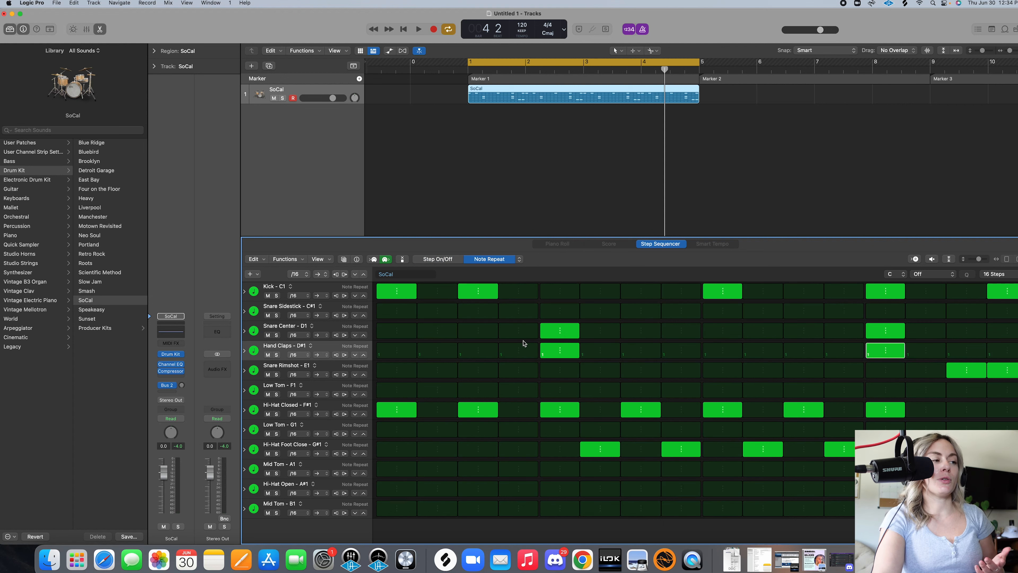
{"action": "left_click_drag", "start_coordinate": [472, 417], "coordinate": [473, 417]}
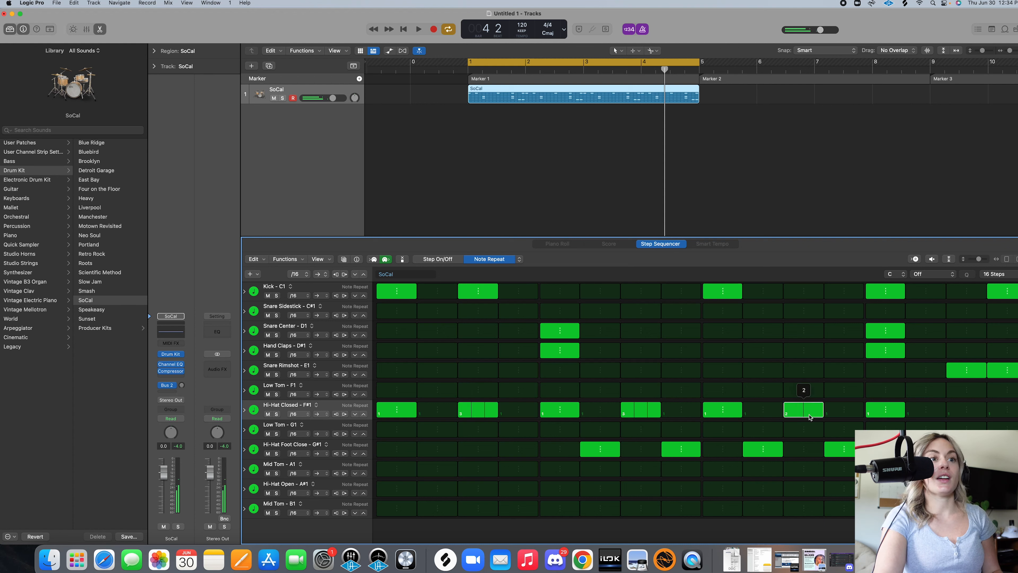
{"action": "left_click_drag", "start_coordinate": [810, 414], "coordinate": [810, 415]}
{"action": "key", "text": "space"}
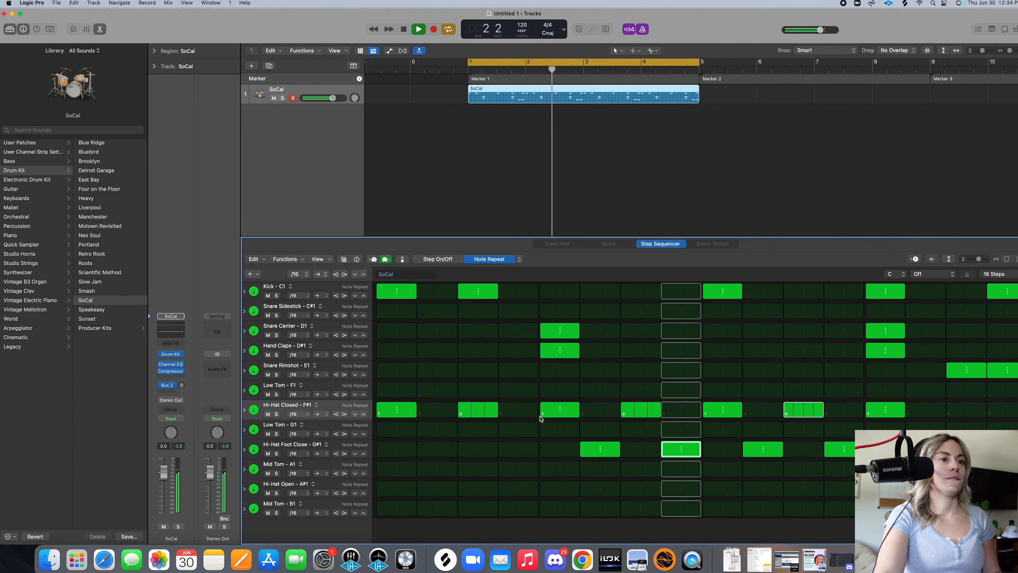
Set Note Repeat to 1 on Hi-Hat Closed step 11 and 2 on steps 3, 7 and Snare Rimshot step 16, briefly soloing the closed hi-hat.
{"action": "left_click_drag", "start_coordinate": [800, 414], "coordinate": [800, 419]}
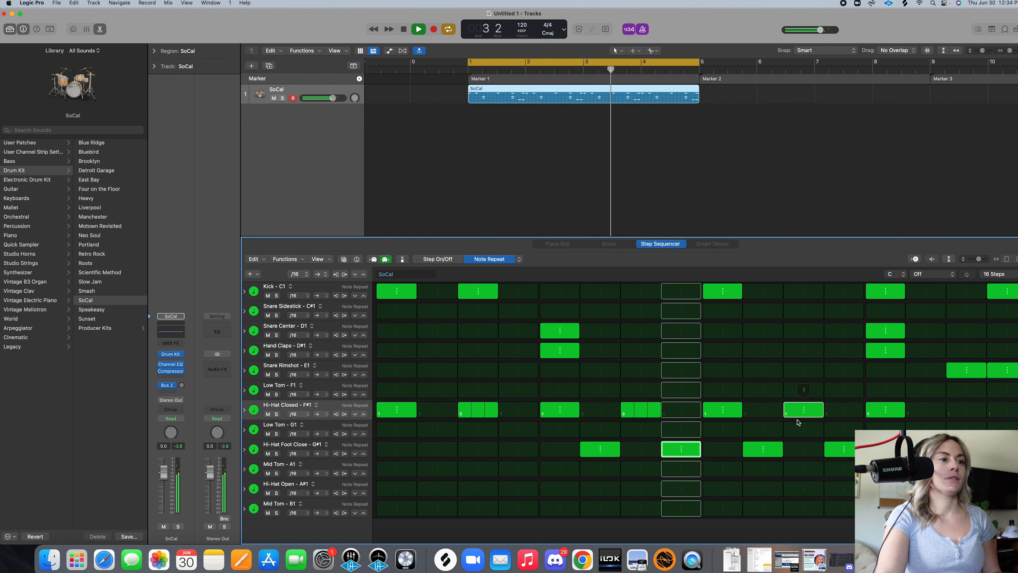
{"action": "left_click_drag", "start_coordinate": [637, 414], "coordinate": [637, 416]}
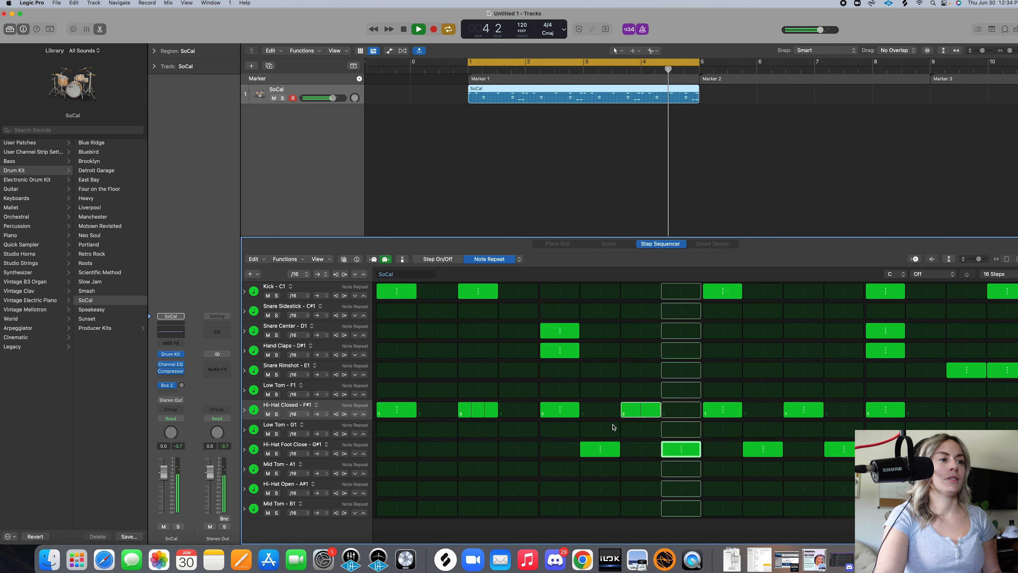
{"action": "left_click_drag", "start_coordinate": [478, 419], "coordinate": [478, 419]}
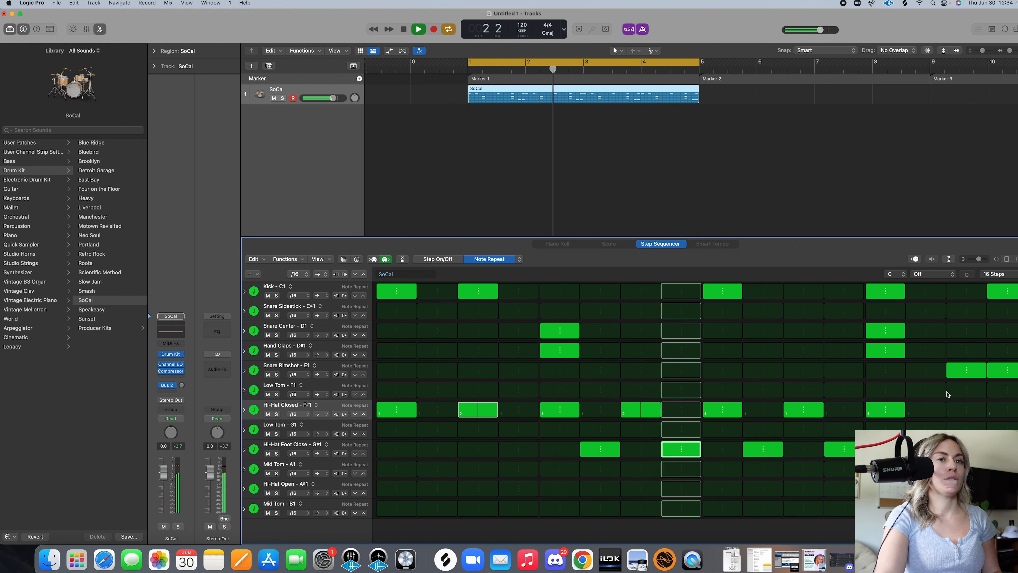
{"action": "left_click_drag", "start_coordinate": [1006, 374], "coordinate": [1006, 371]}
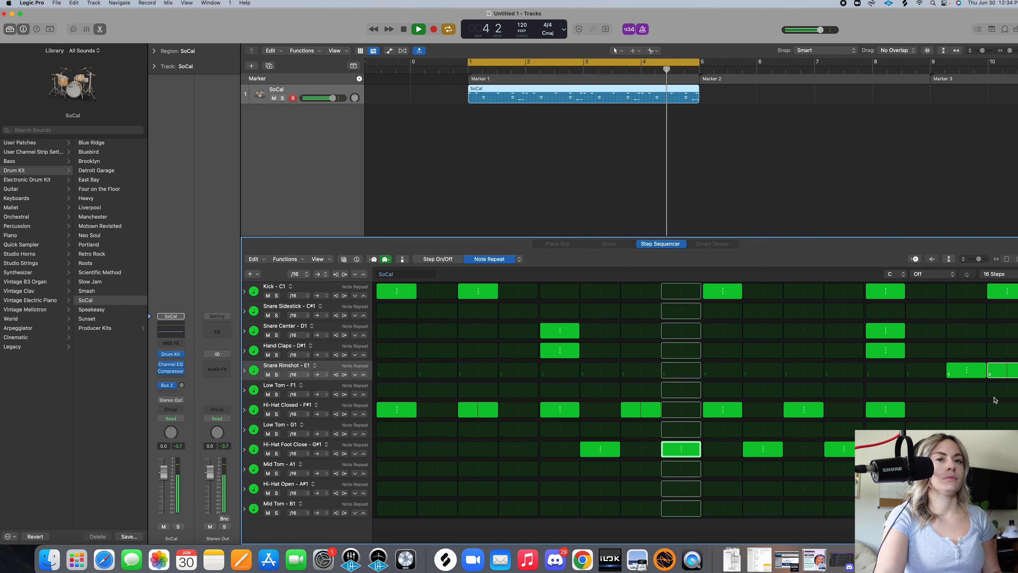
{"action": "left_click", "coordinate": [277, 415]}
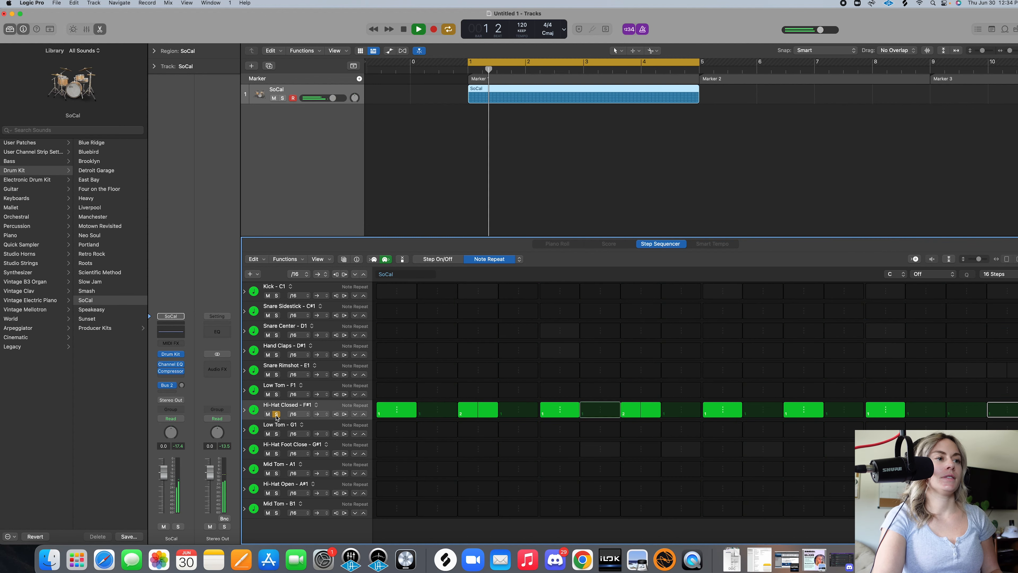
{"action": "left_click", "coordinate": [276, 414]}
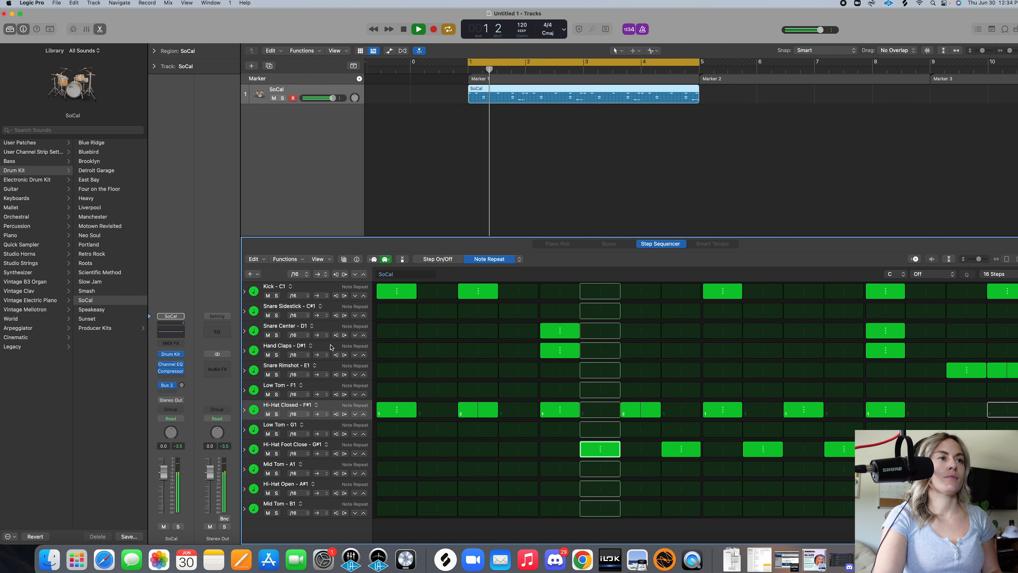
Switch to Chance editing, set Hi-Hat Closed step 3 to 38% and step 9 to 32%, and solo that row during playback.
{"action": "left_click", "coordinate": [521, 259]}
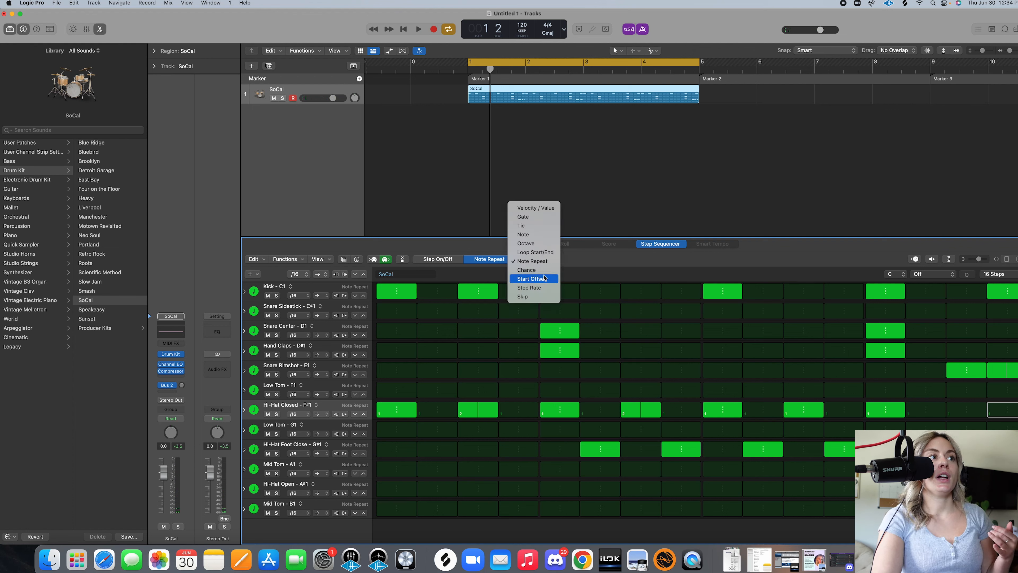
{"action": "left_click", "coordinate": [527, 270]}
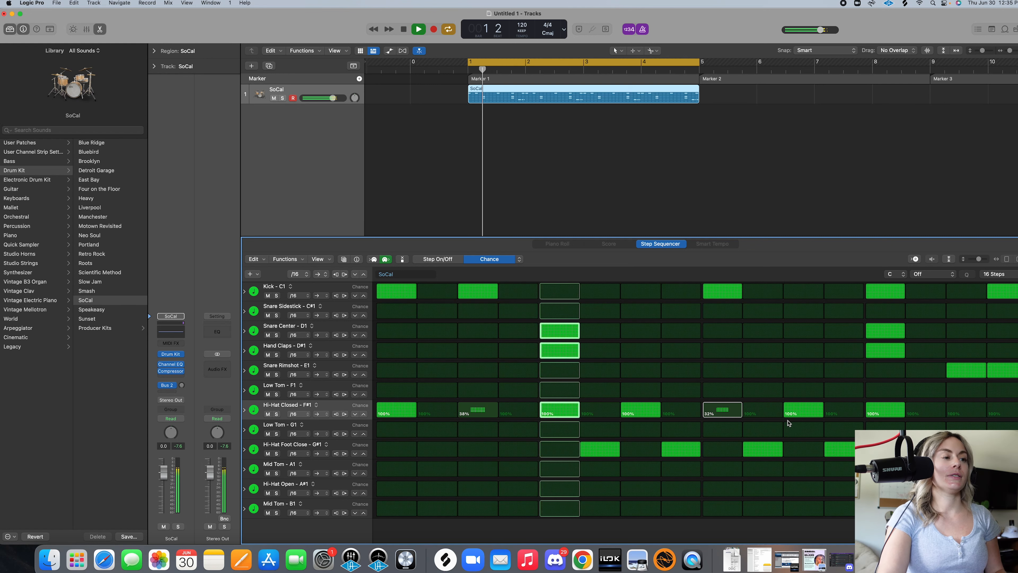
{"action": "left_click", "coordinate": [276, 414]}
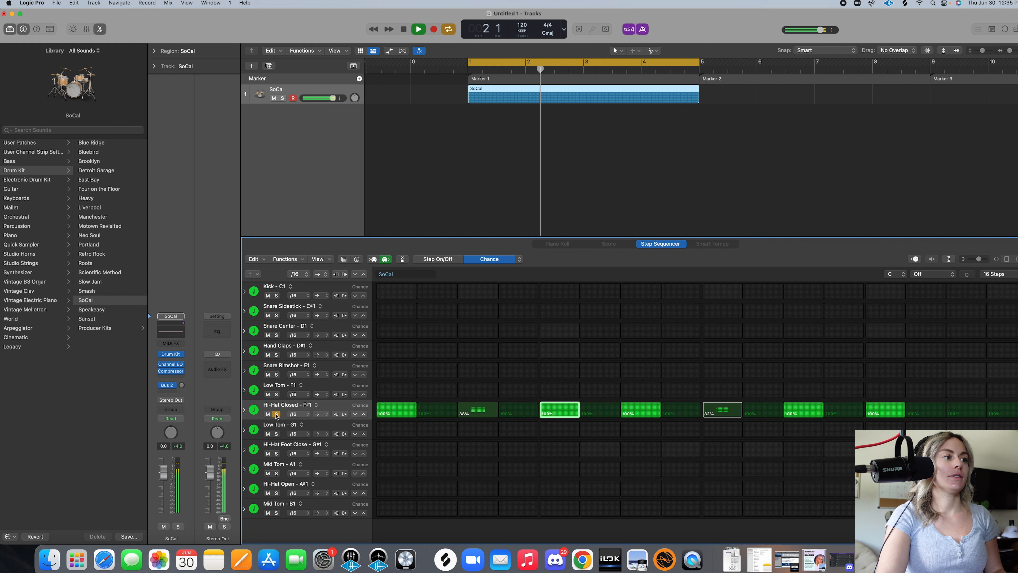